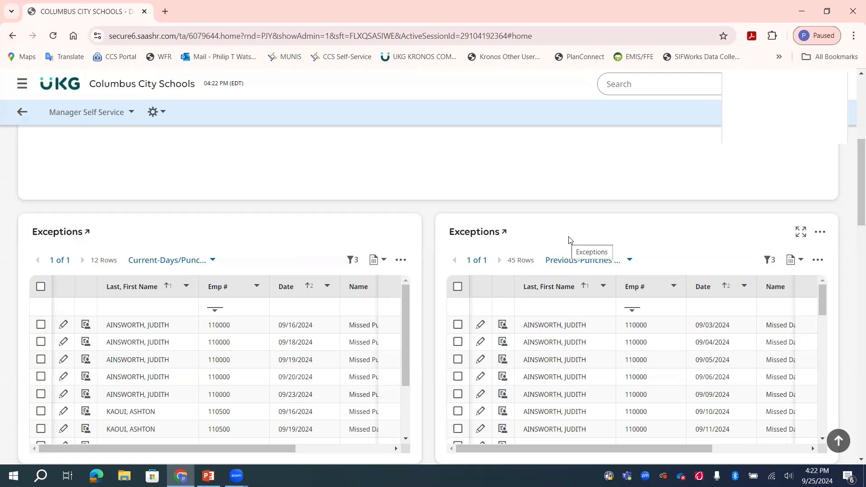
- Try exporting the current Exceptions as Excel 2007 hours-as-decimal without header/footer, then dismiss the options
left_click(58, 234)
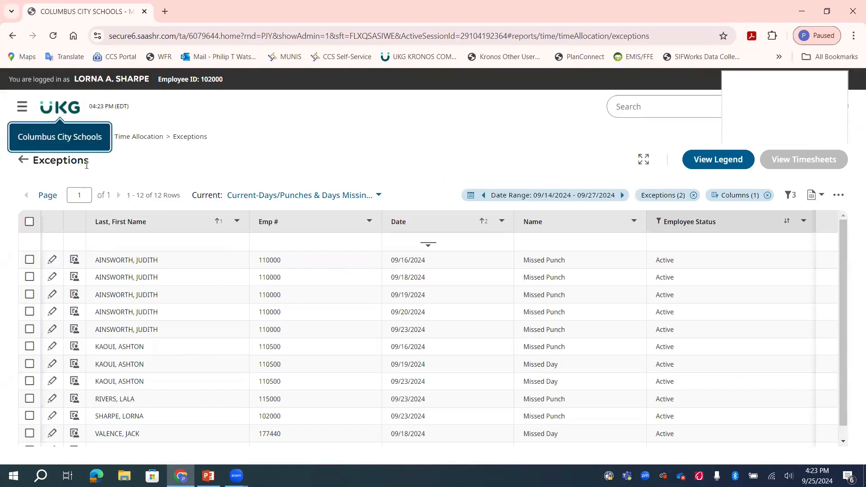
left_click(22, 160)
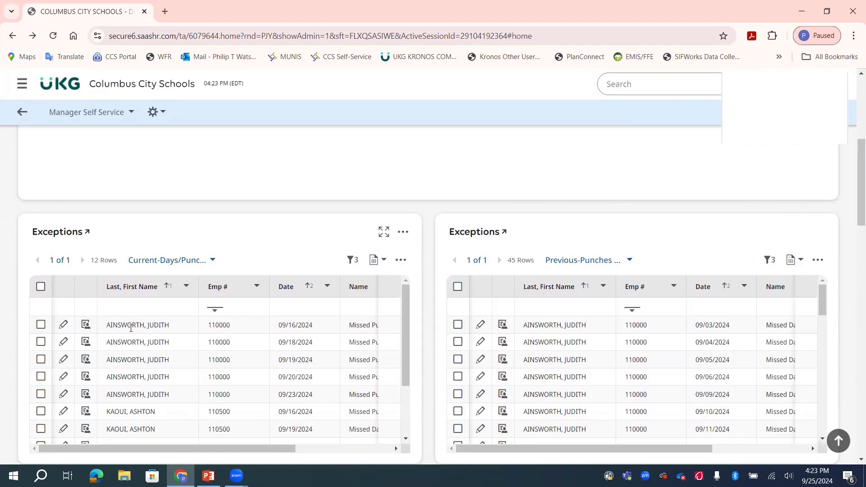
left_click(400, 260)
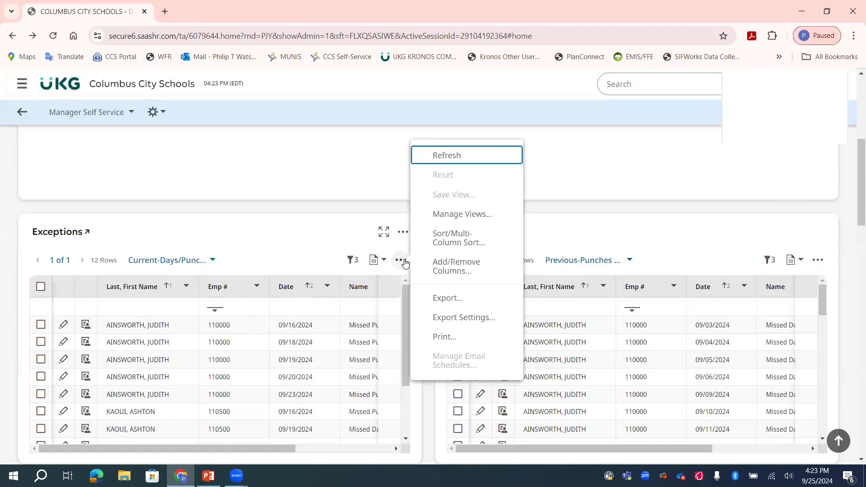
left_click(451, 299)
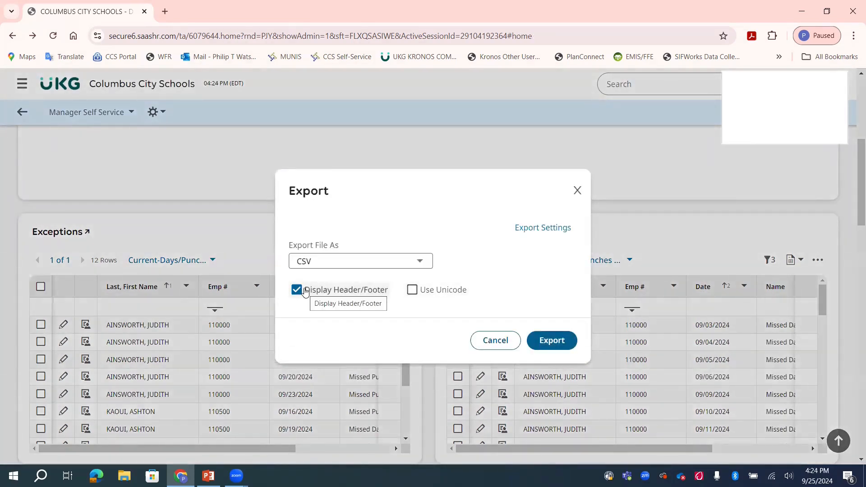
left_click(305, 291)
left_click(338, 262)
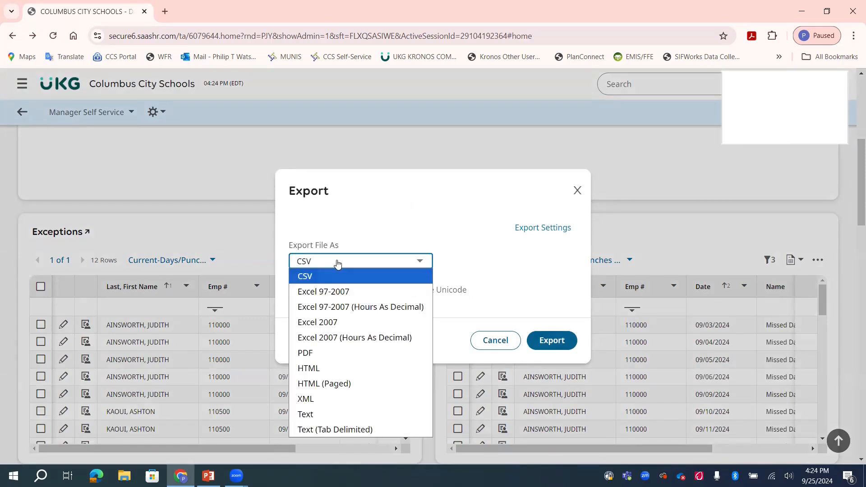
left_click(346, 338)
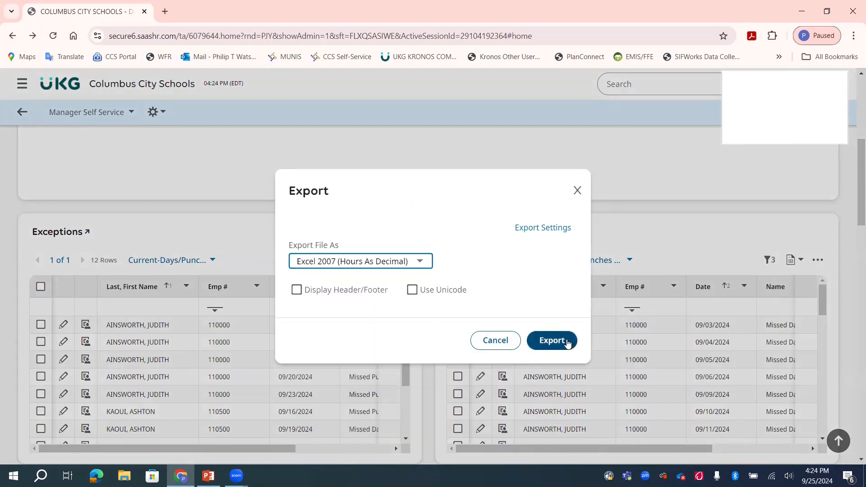
left_click(577, 190)
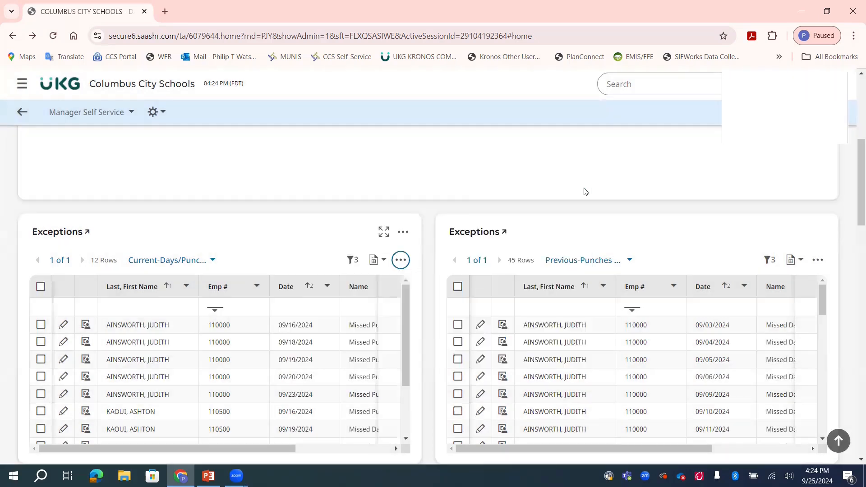
- Review the pending Add Punch In and Add Punch Out requests further down the home page
scroll(4, 301, "down", 5)
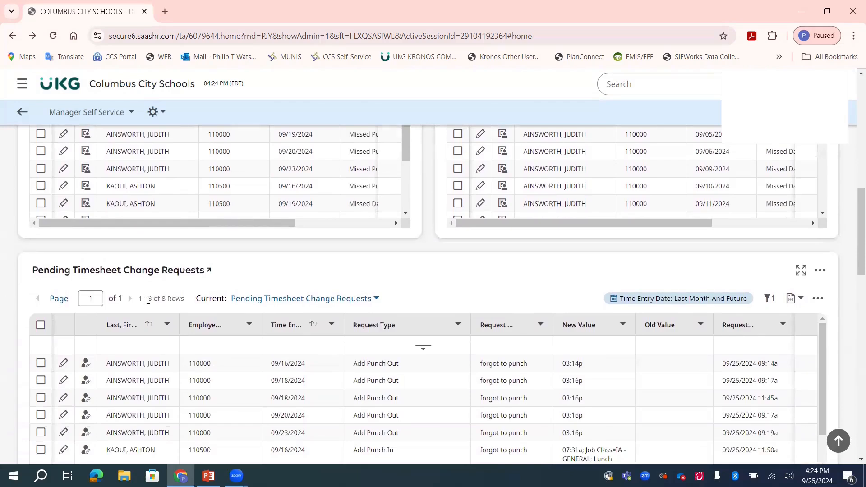
scroll(148, 300, "down", 1)
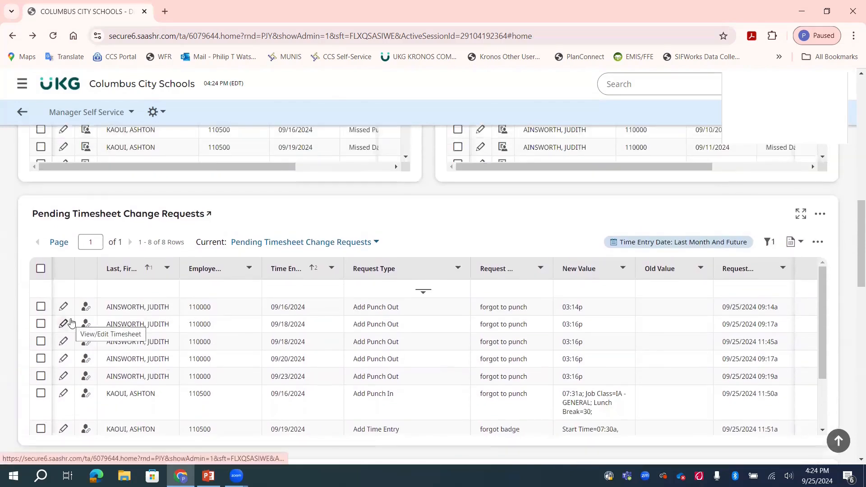
left_click_drag(353, 394, 389, 395)
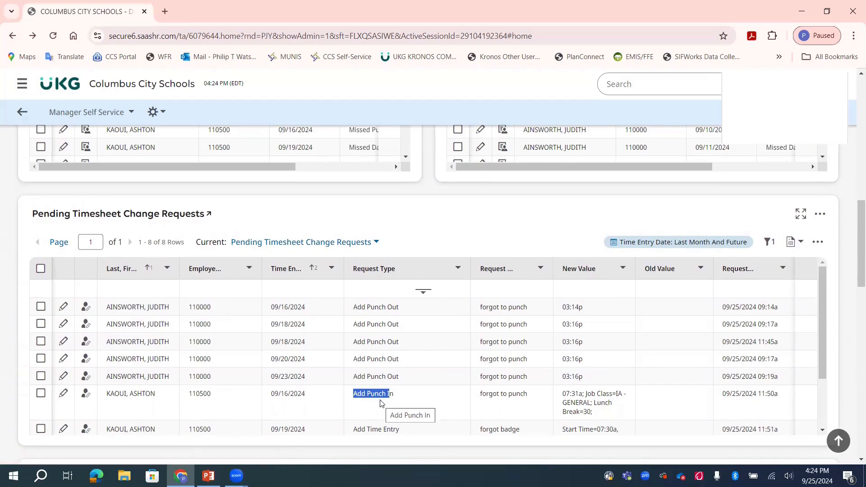
left_click_drag(400, 359, 350, 359)
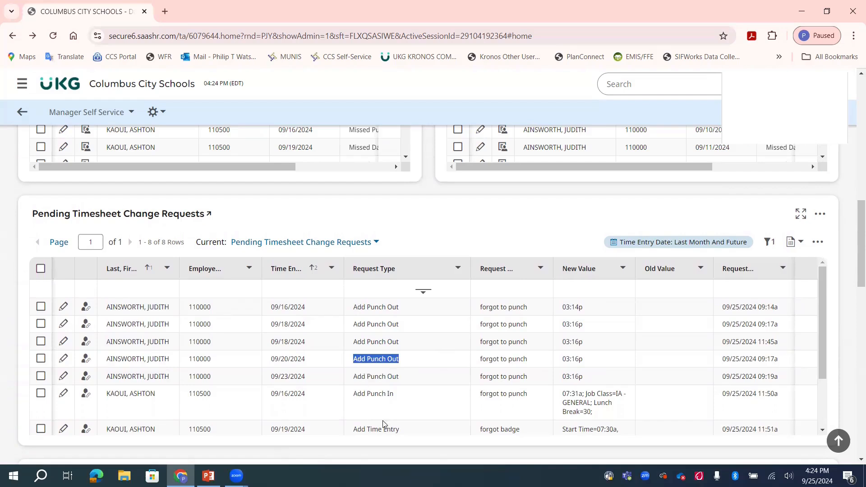
scroll(382, 420, "down", 1)
left_click_drag(400, 393, 353, 408)
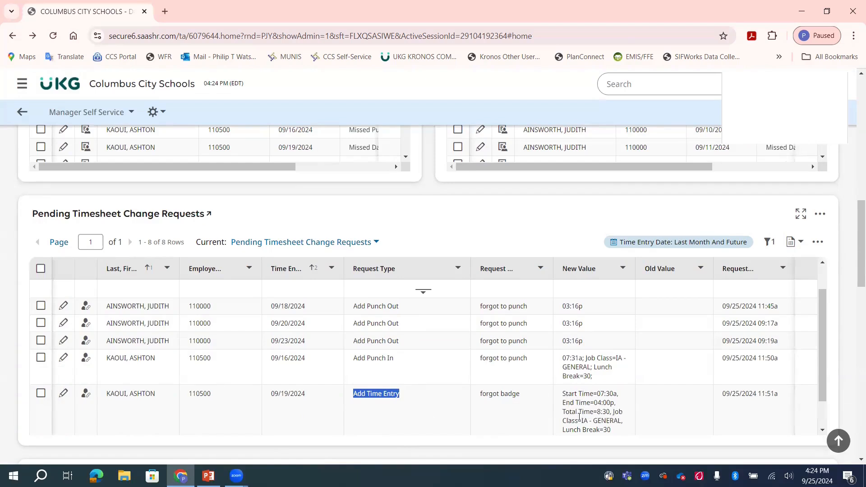
left_click(417, 391)
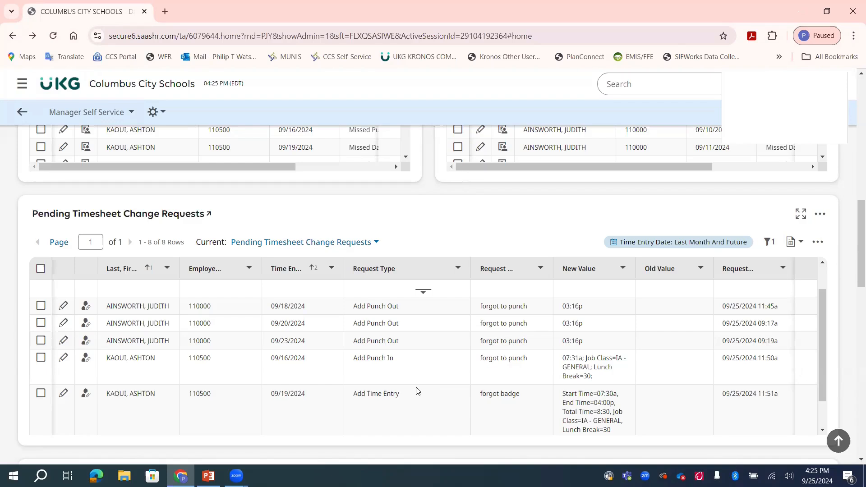
scroll(167, 408, "down", 8)
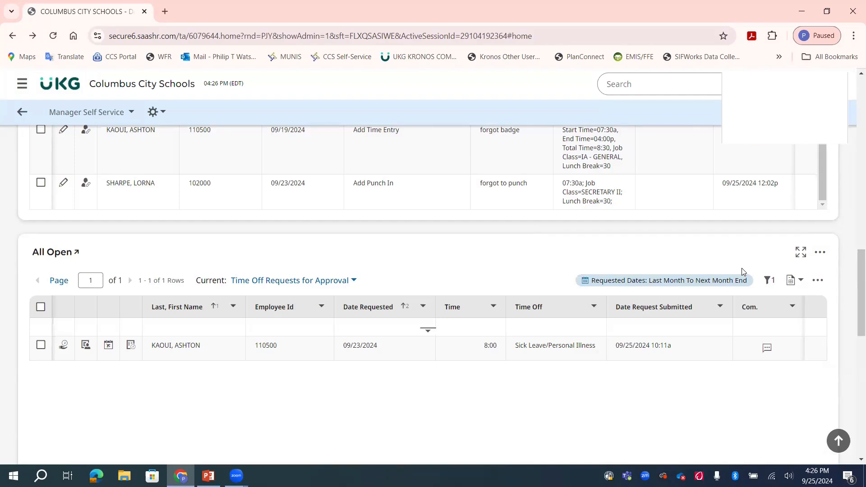
scroll(296, 195, "up", 10)
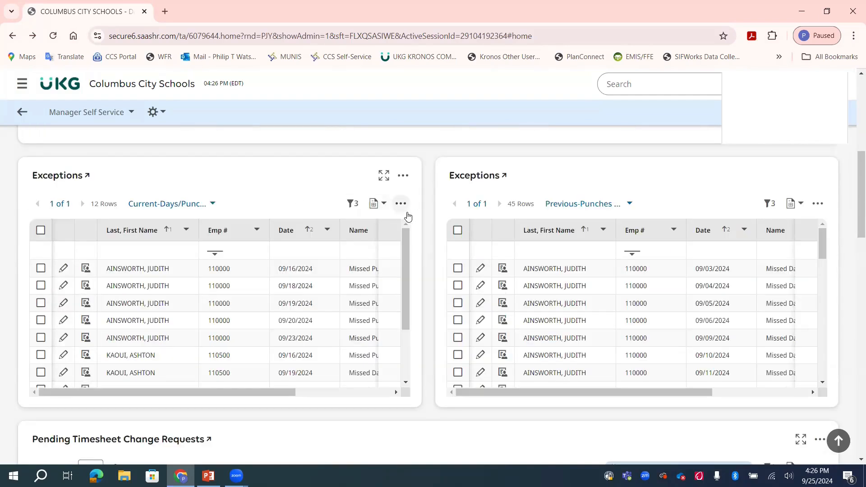
- Export current Exceptions as Excel 2007 (Hours As Decimal) without header/footer, then enable editing
left_click(400, 204)
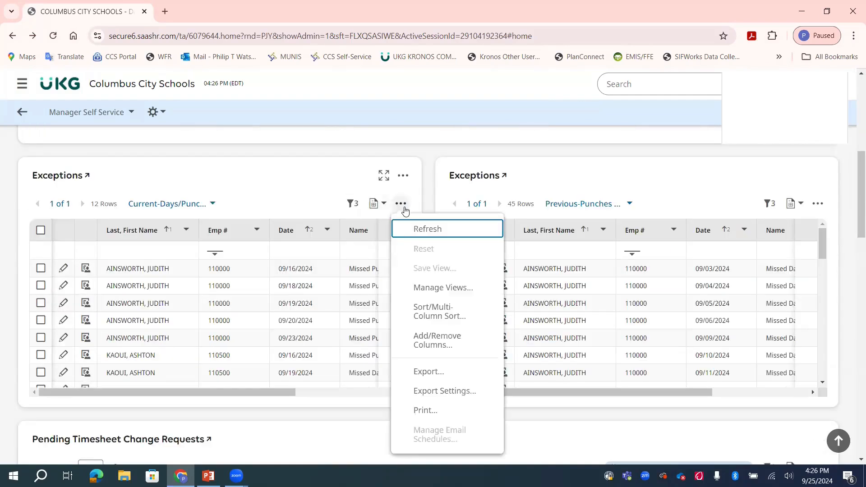
left_click(440, 372)
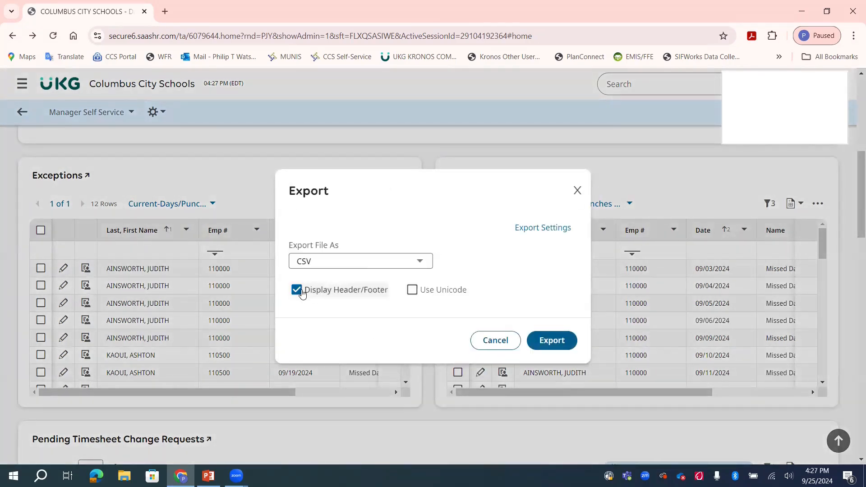
left_click(298, 291)
left_click(311, 269)
left_click(319, 337)
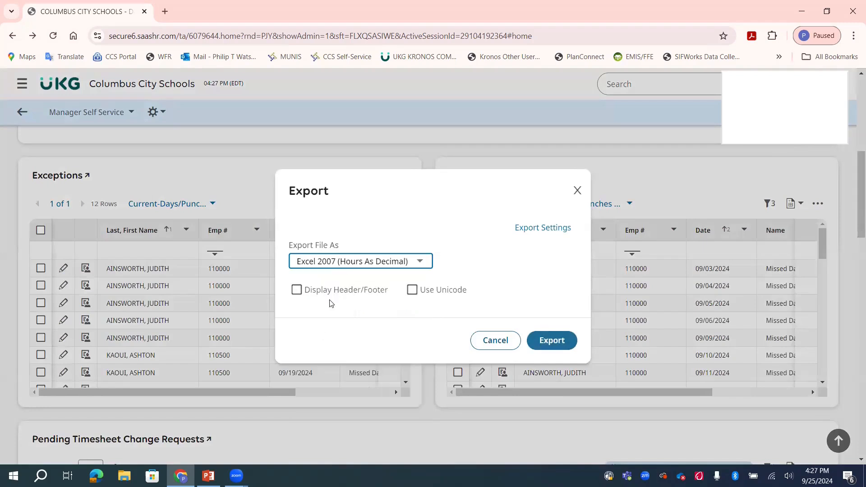
left_click(544, 337)
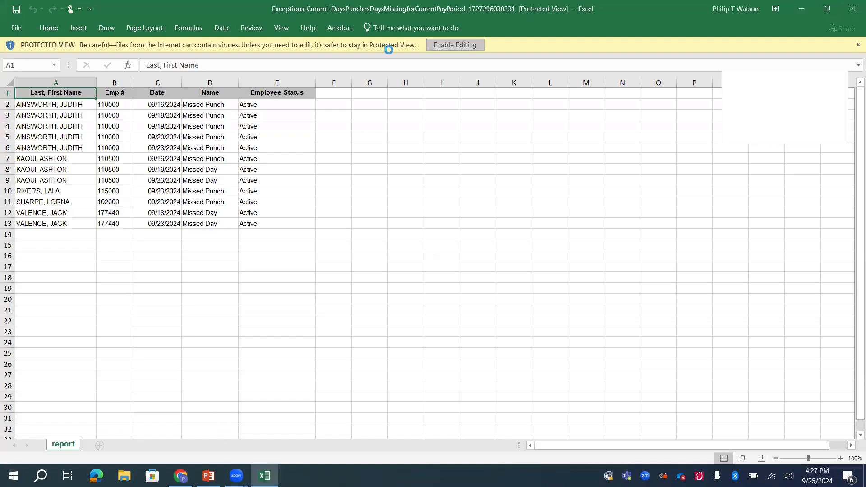
left_click(456, 45)
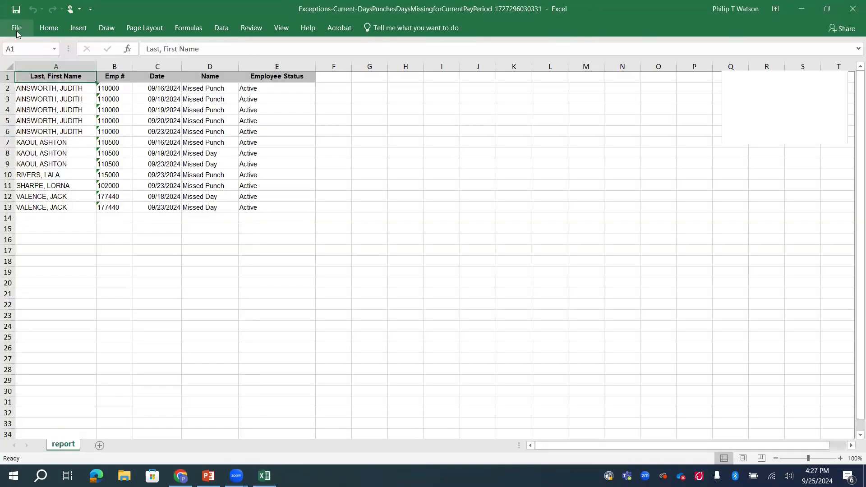
- Save the workbook as 'Exceptions for 240914_240927' and add headings Submitted? (F1) and Action Taken (G1)
left_click(15, 27)
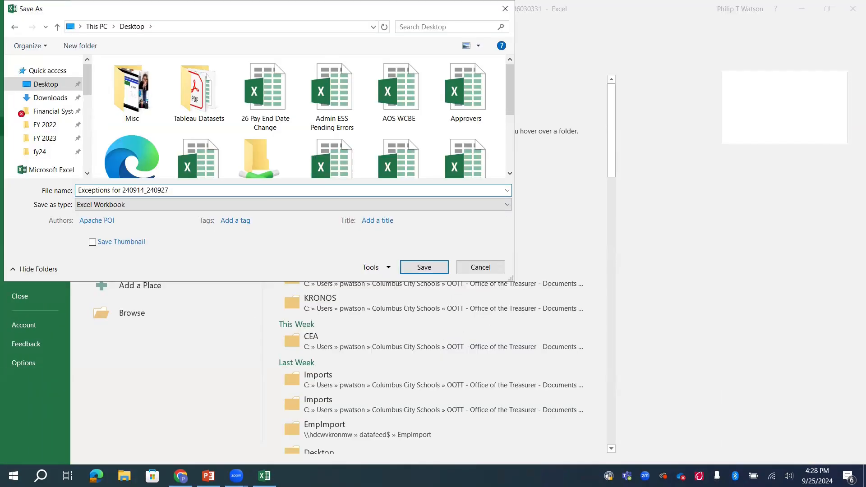
key("Return")
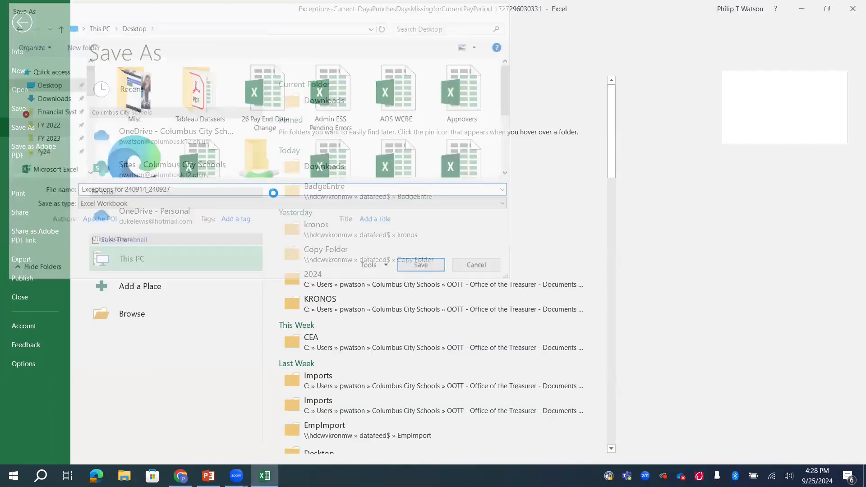
left_click(340, 75)
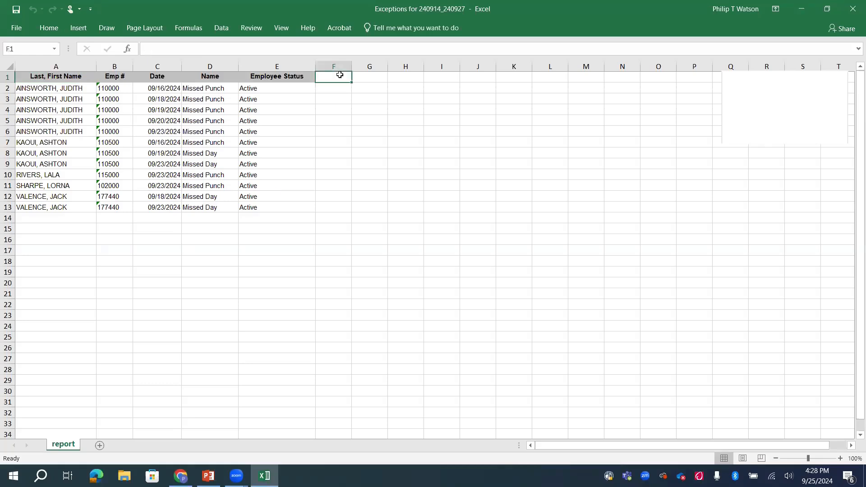
type("Submitted?")
key("Tab")
type("Action Taken")
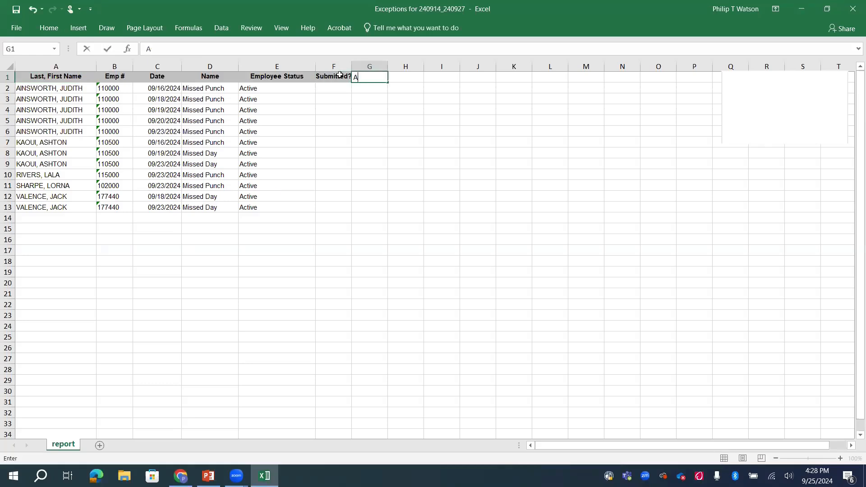
key("Return")
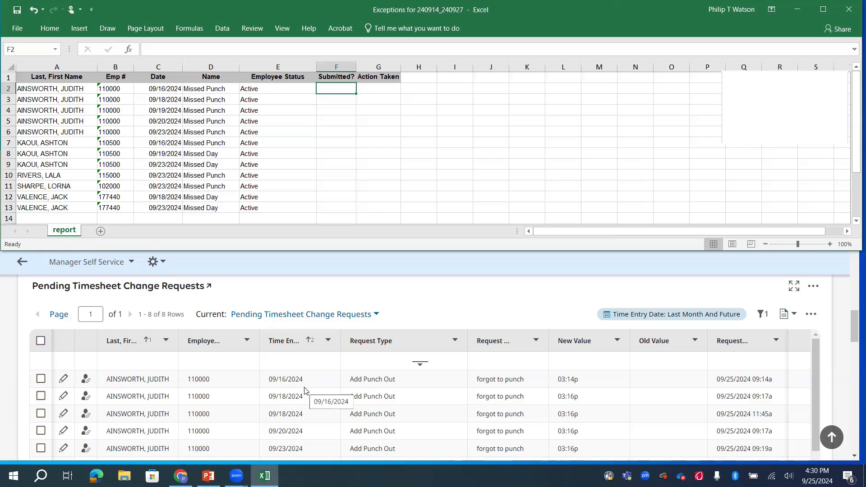
- Mark the first two exceptions 'Yes' and note the 09/18 duplicate request for the principal to reject one
type("Yes")
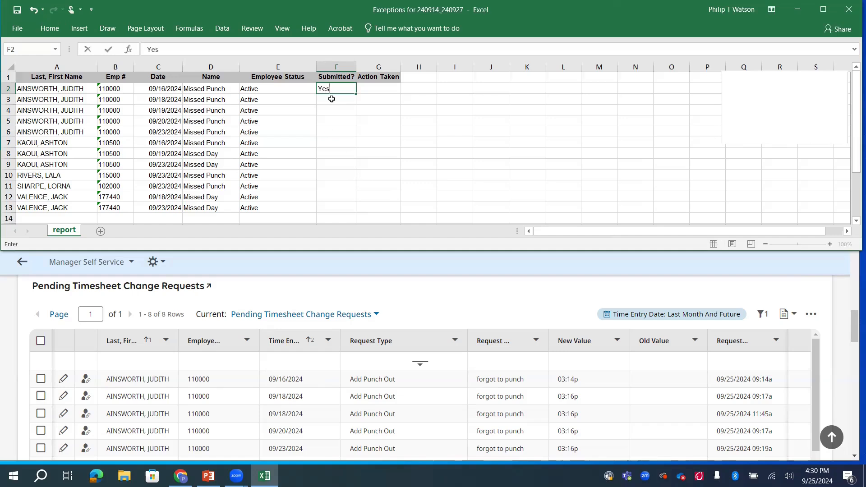
left_click(332, 99)
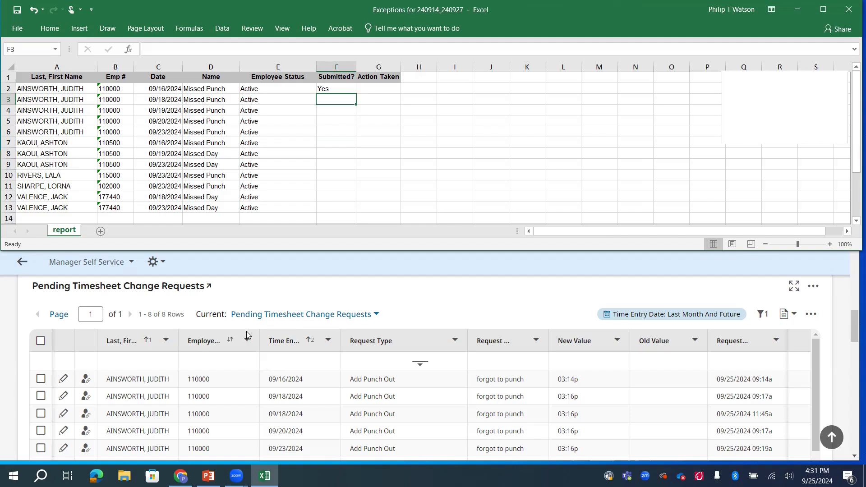
type("Yes")
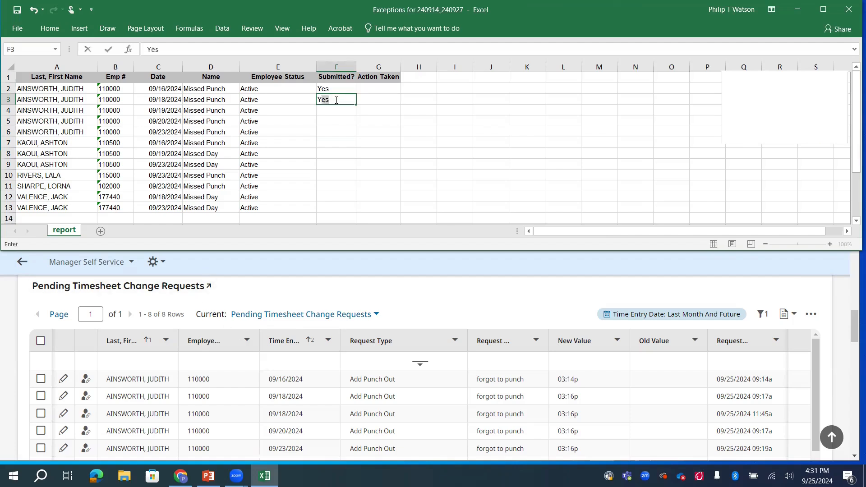
key("Tab")
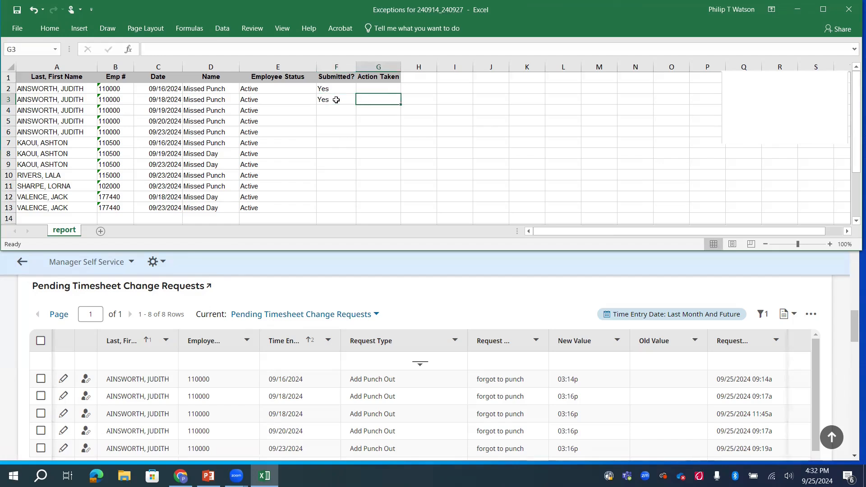
type("Employee submitted a duplicate request; told principal to approve one request and reject the other")
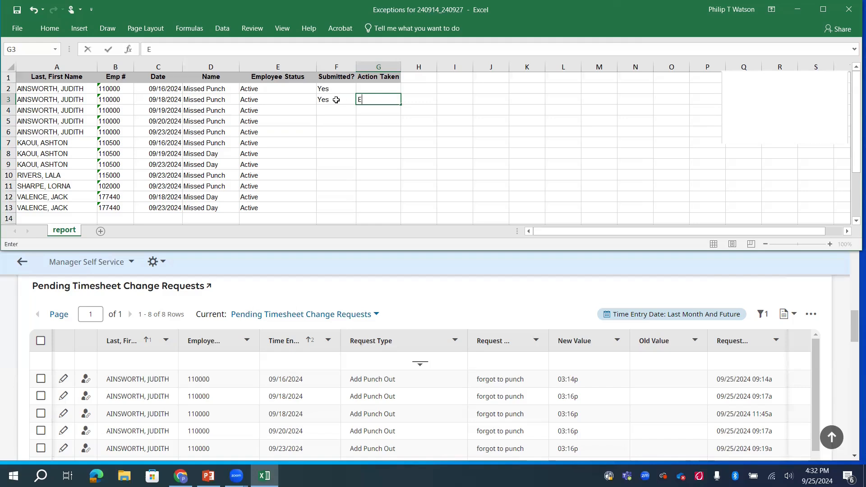
key("Return")
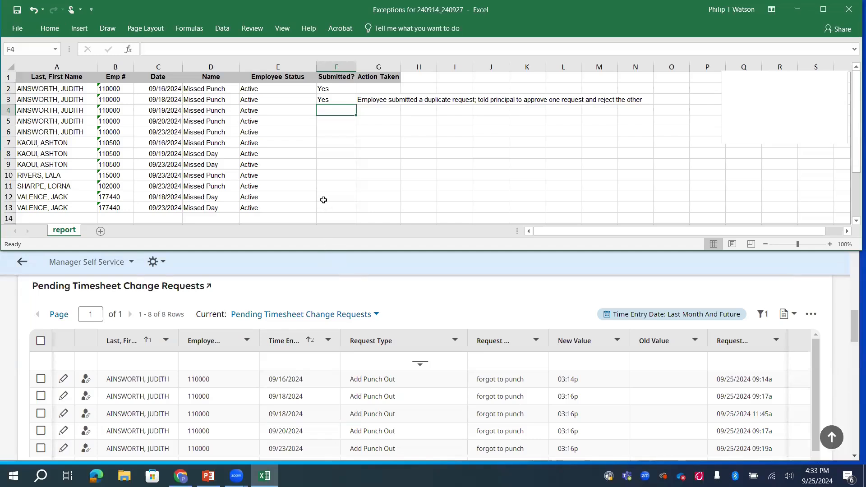
- Add the note 'Reminded employee to submit request on 9/25/24' to the 09/19 row
key("Tab")
type("Reminded employee to submit request on 9/25/24")
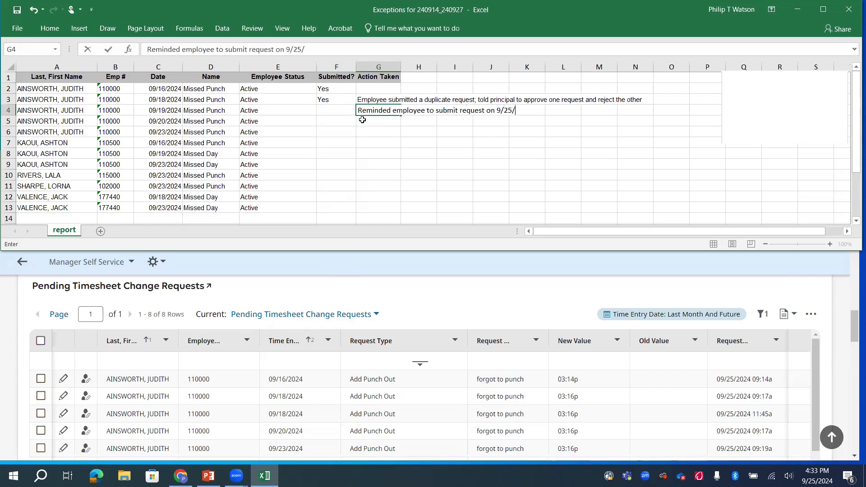
key("Return")
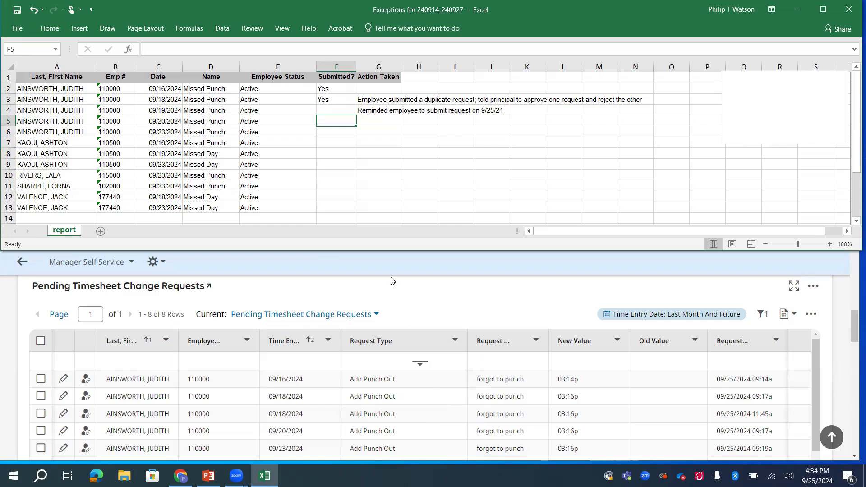
- Enter 'Yes' under Submitted? for the 09/20 and 09/23 rows (F5 and F6)
left_click(315, 134)
left_click(334, 125)
type("Yes")
key("Return")
type("Yes")
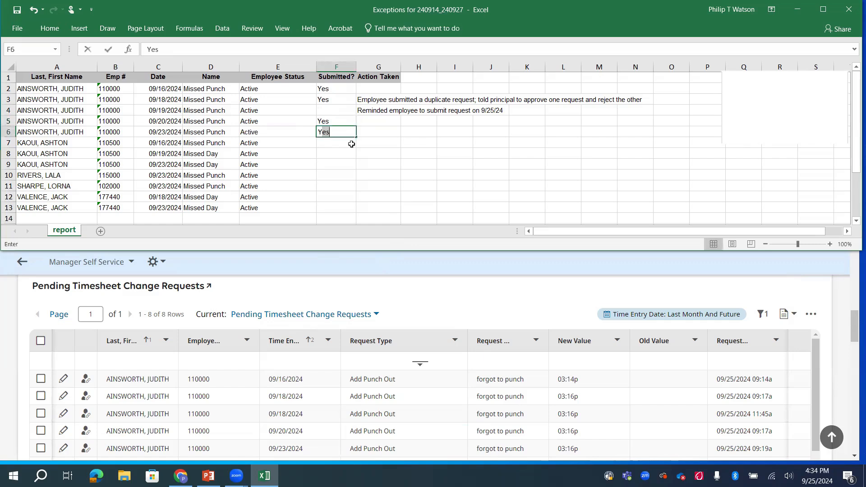
key("Return")
key("Home")
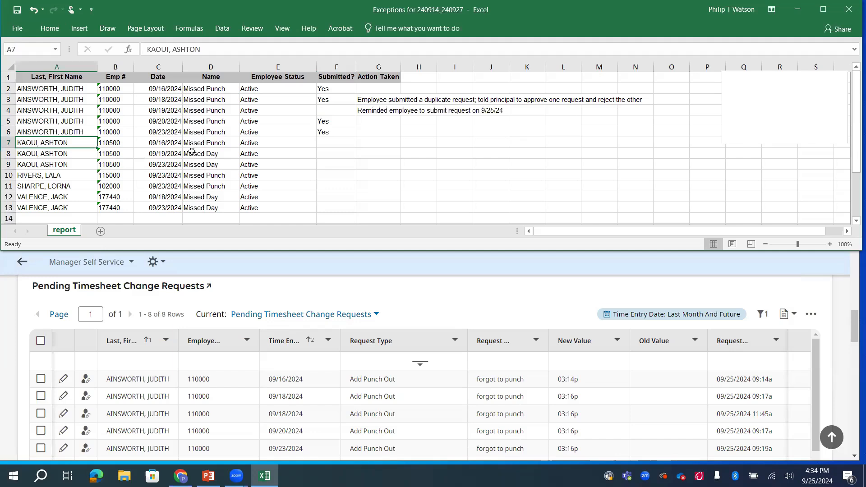
scroll(112, 397, "down", 1)
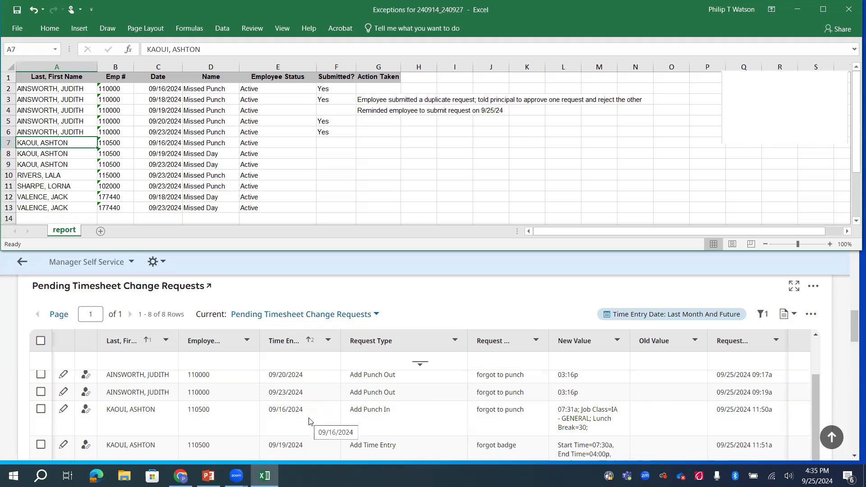
- Enter 'Yes' in F7, F8 and F9 for the 09/16, 09/19 and 09/23 exceptions
left_click(346, 142)
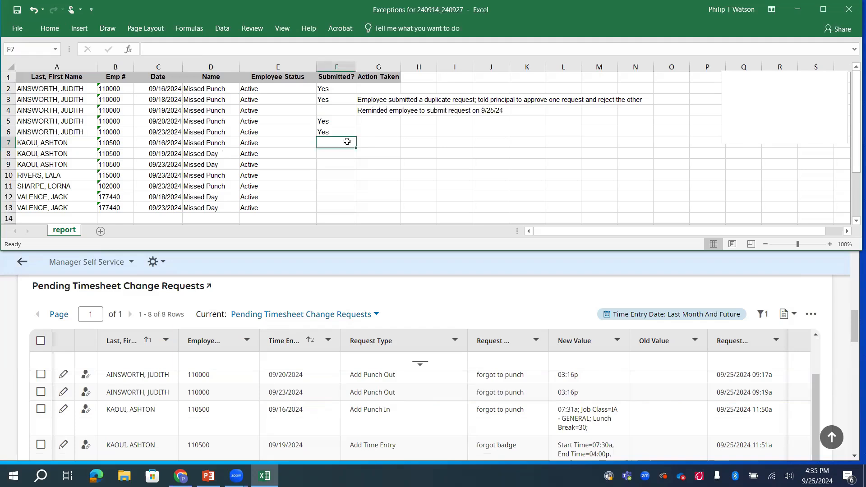
type("Yes")
key("Return")
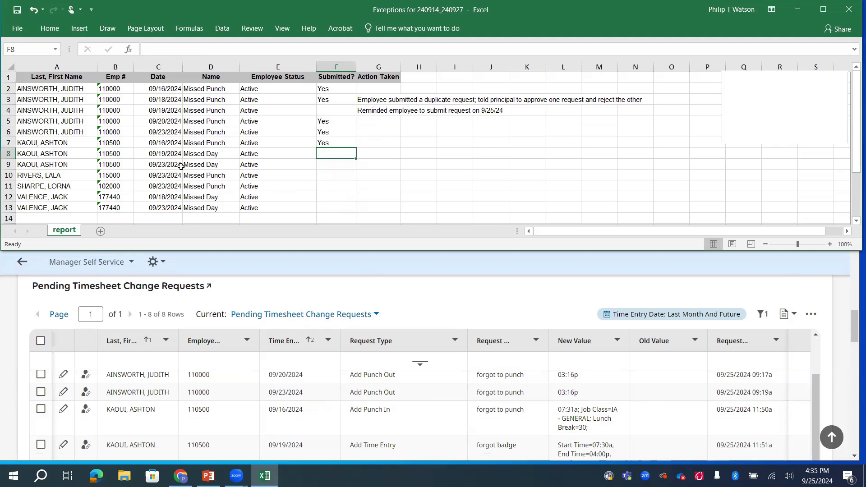
scroll(398, 402, "down", 2)
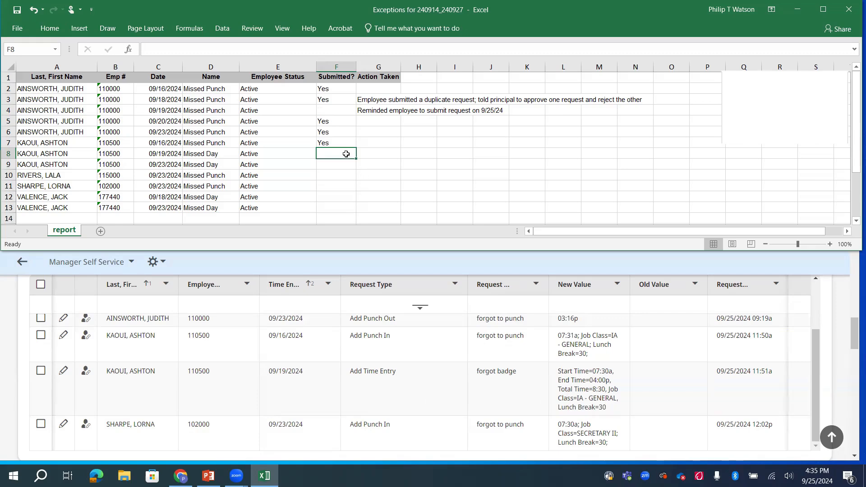
type("Yes")
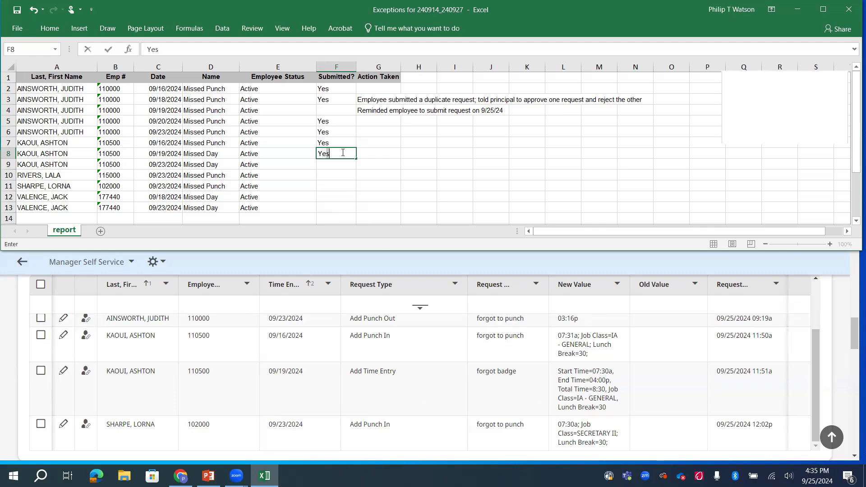
key("Return")
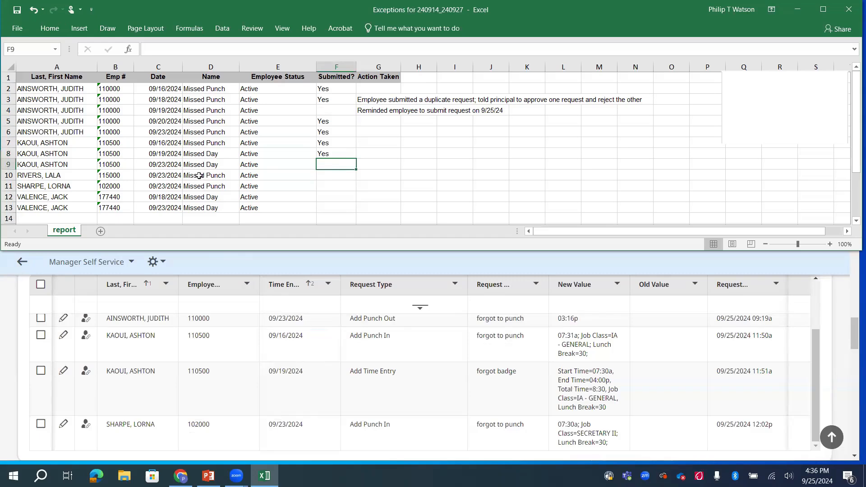
scroll(257, 369, "down", 2)
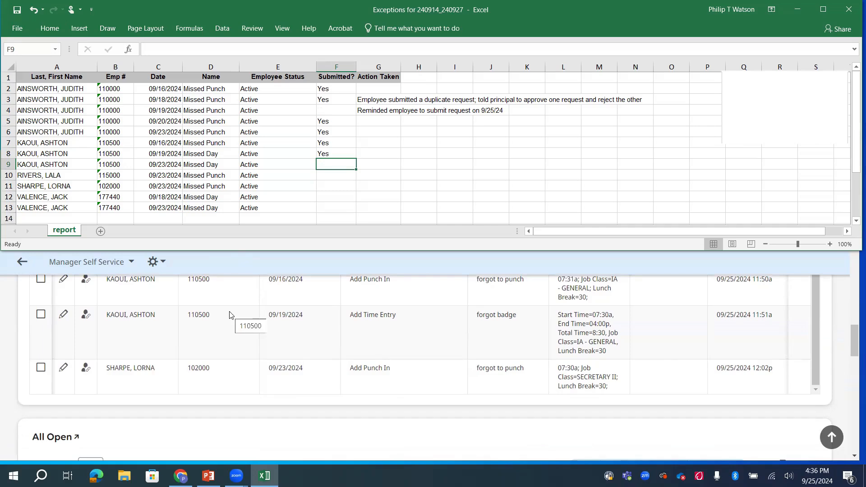
scroll(86, 399, "down", 4)
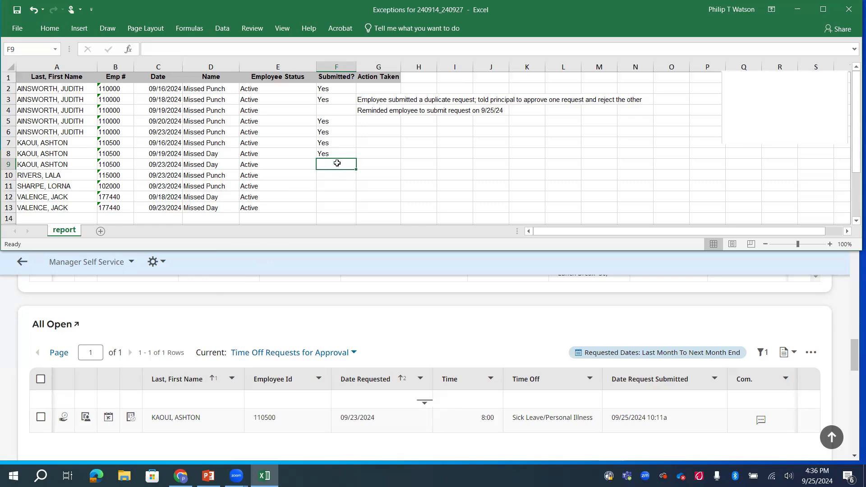
type("Yes")
key("Return")
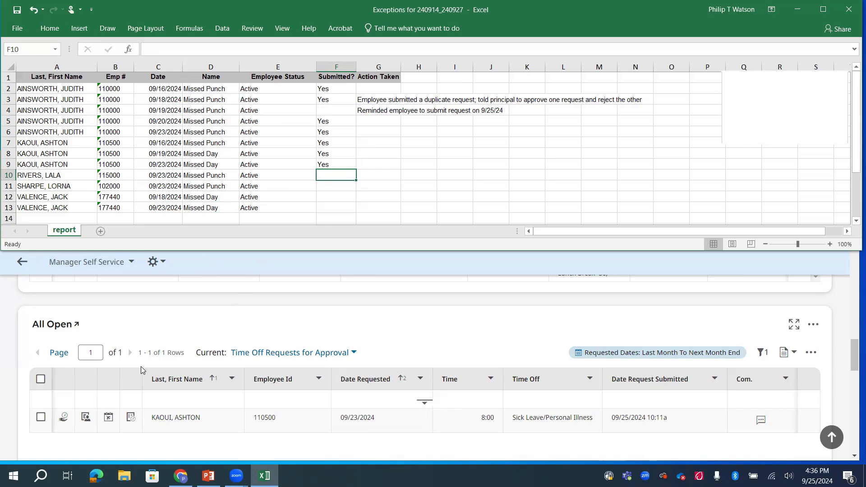
- Scroll up to the Current-Days/Punches and Previous-Punches exception widgets
scroll(180, 348, "up", 3)
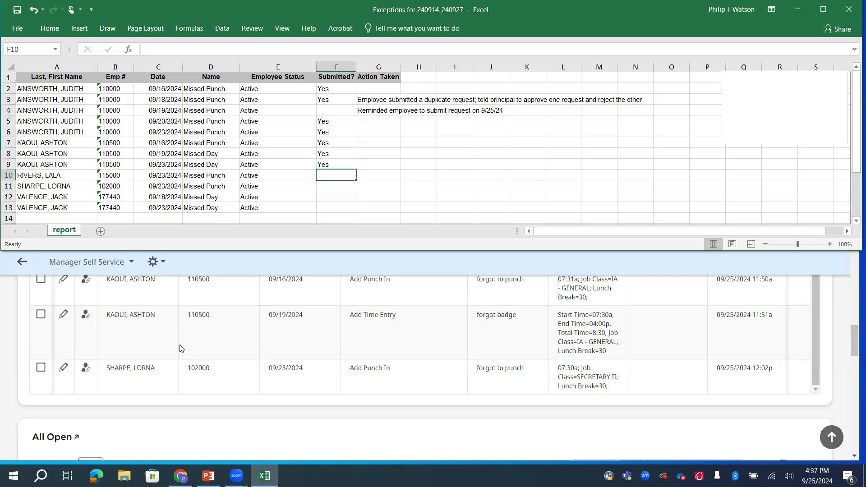
scroll(180, 348, "up", 2)
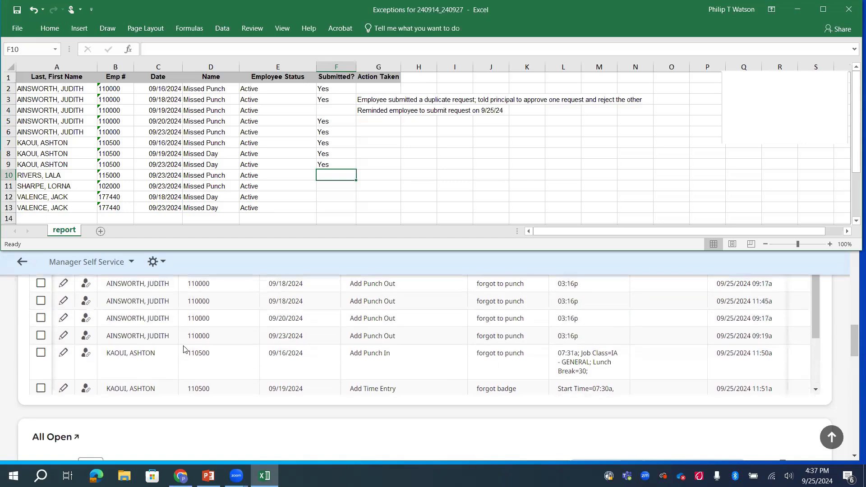
scroll(187, 323, "up", 3)
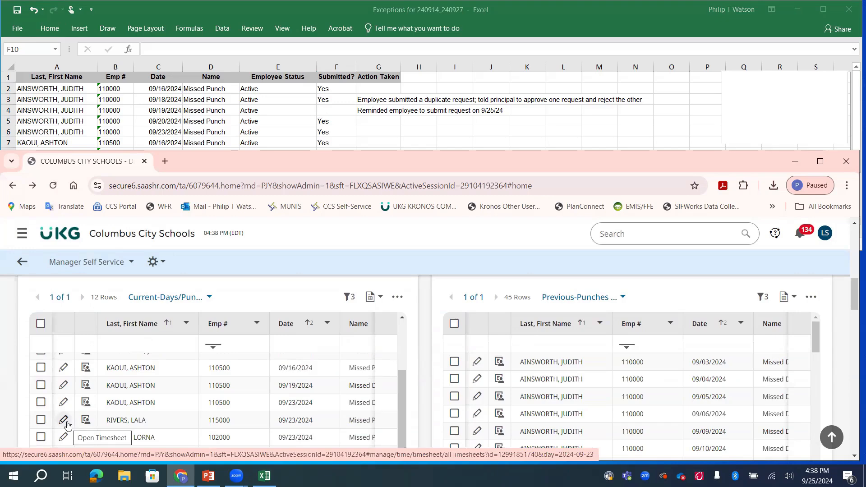
- Fill the 09/23 missed punch with a 3:00 pm out time and save the timesheet
left_click(67, 424)
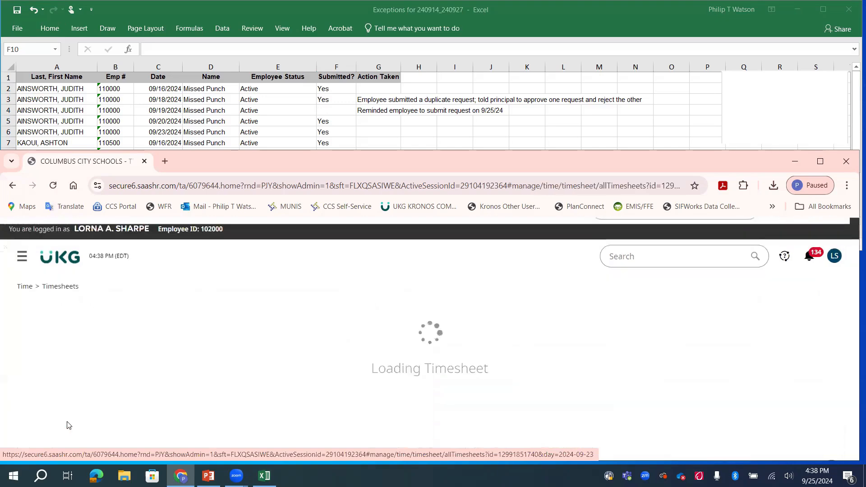
type("3p")
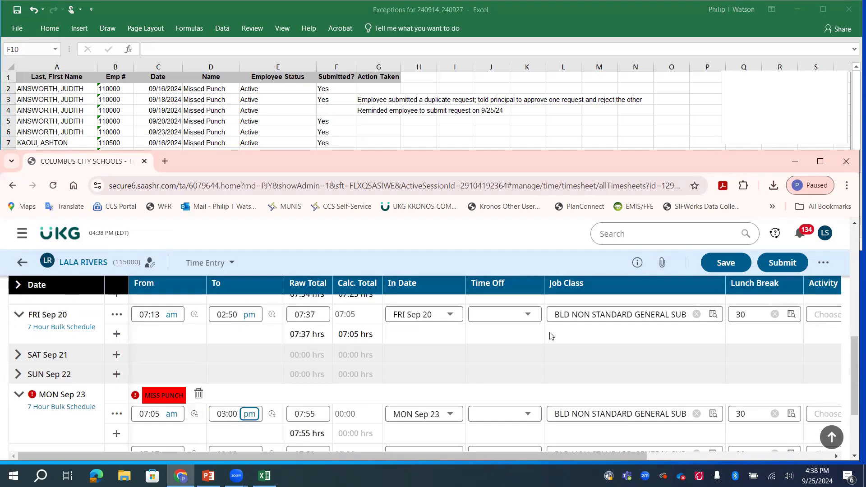
left_click(719, 262)
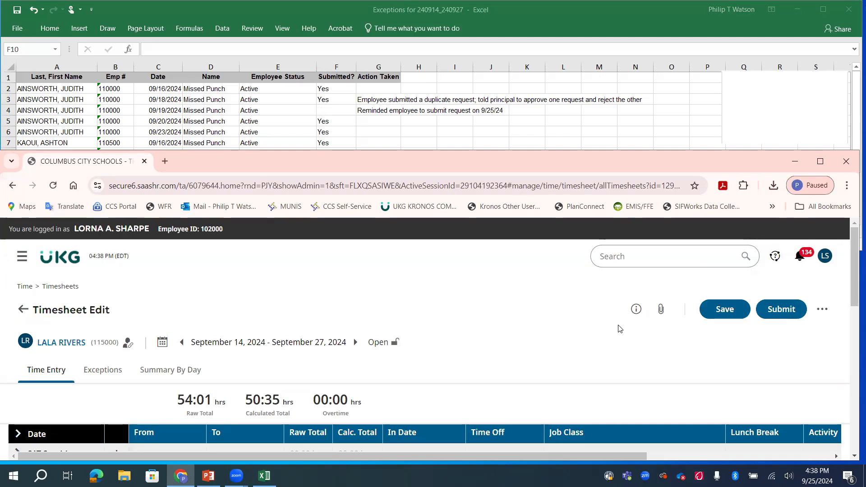
- Attach the approval screenshot as a supporting document to the employee's timesheet
left_click(661, 309)
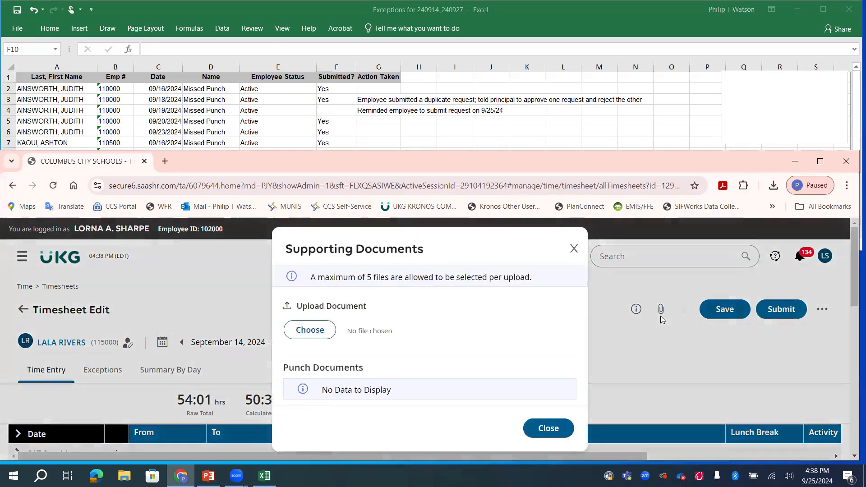
left_click(321, 326)
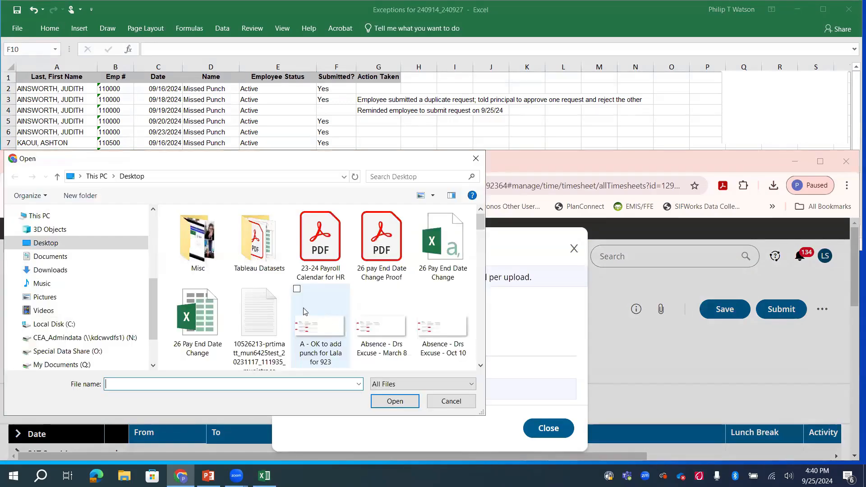
double_click(298, 331)
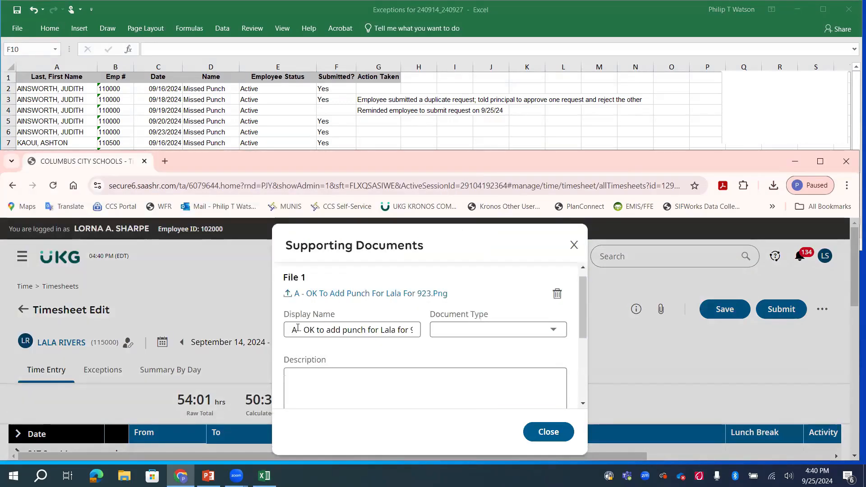
scroll(525, 377, "down", 3)
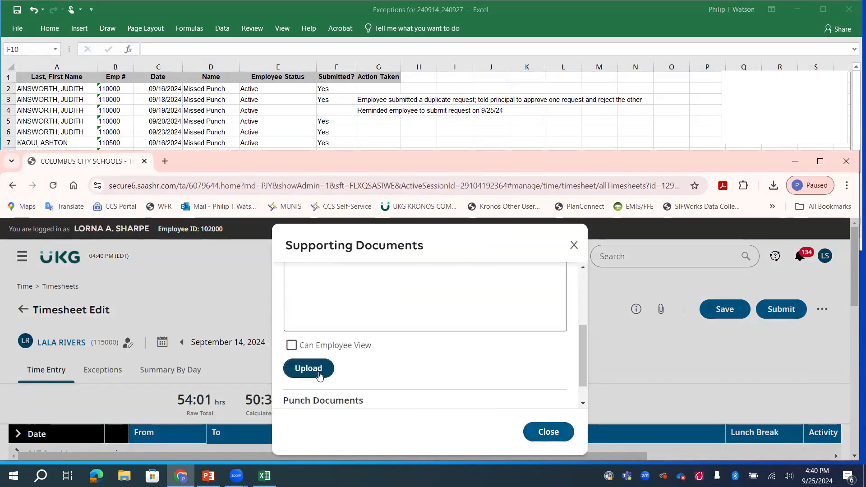
left_click(319, 374)
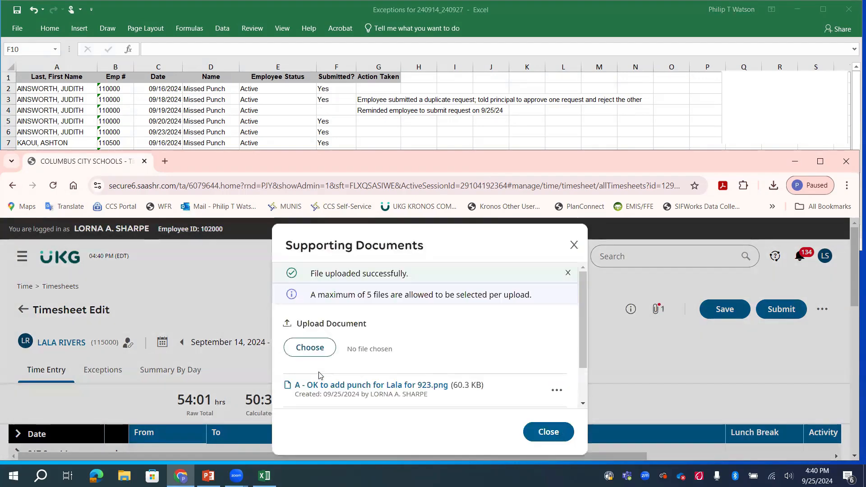
left_click(550, 432)
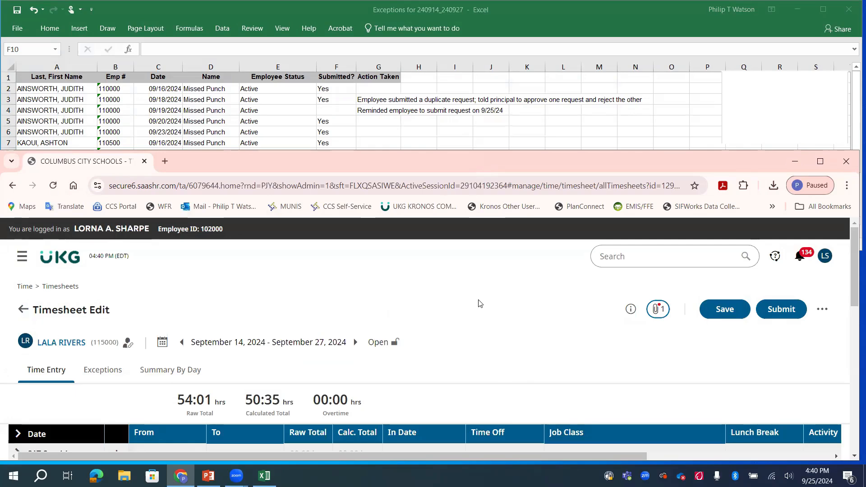
scroll(476, 311, "down", 5)
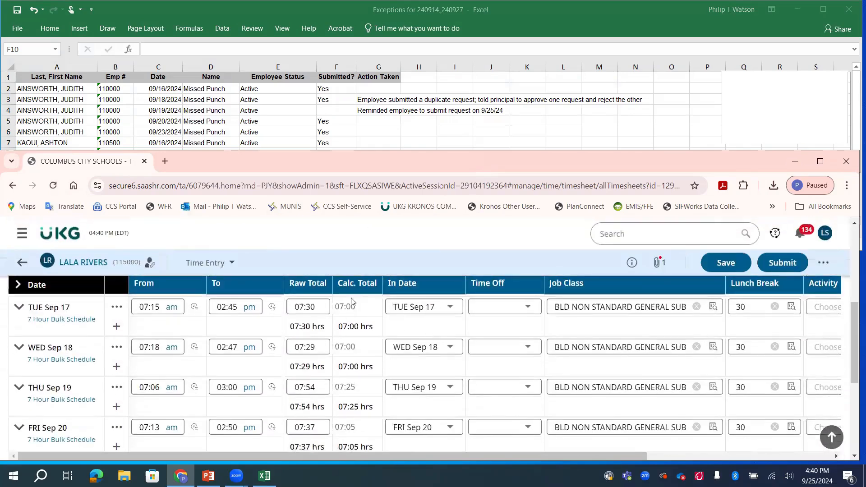
- Enter 'added to timesheet' in F10 for the third employee's 09/23 missed-punch row
left_click(63, 238)
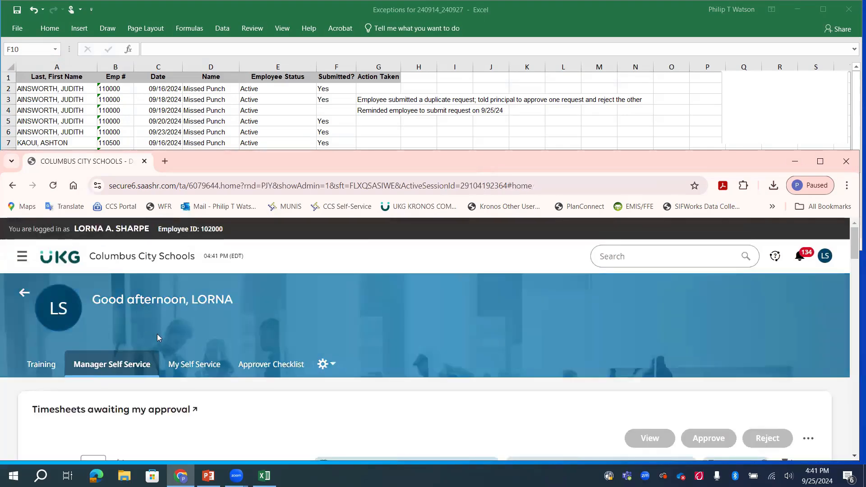
scroll(157, 334, "down", 3)
scroll(30, 347, "down", 5)
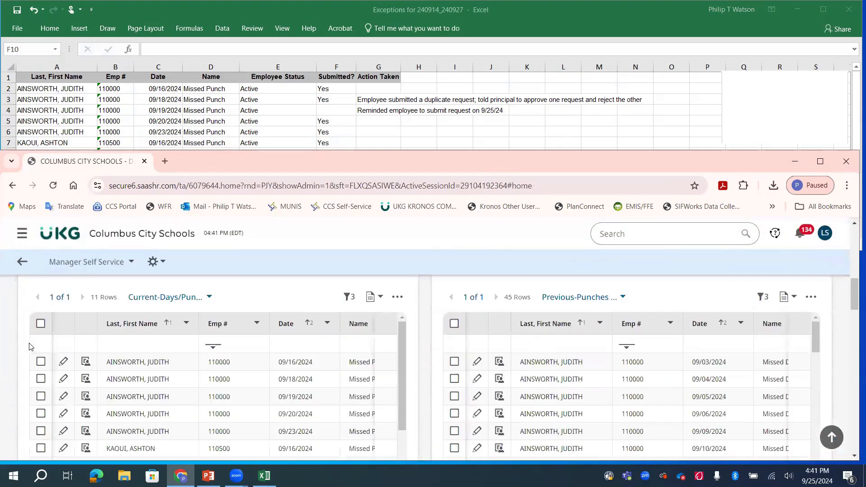
scroll(142, 366, "down", 3)
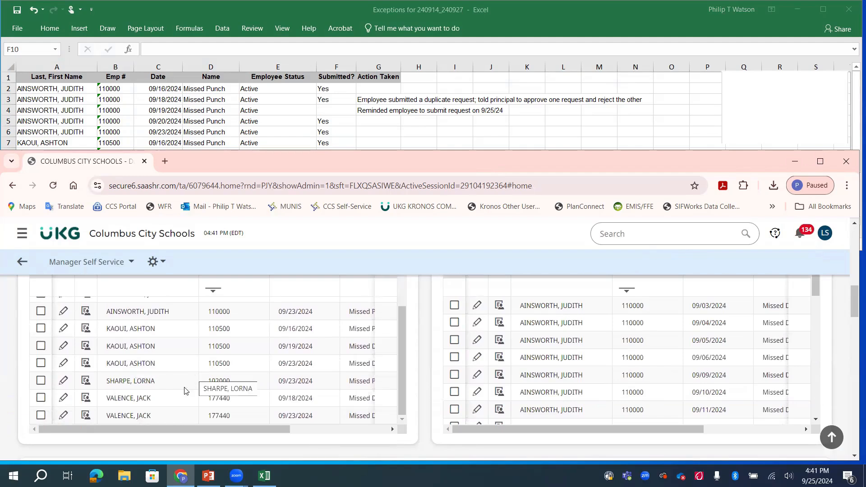
key("alt+Tab")
type("added to timeshee")
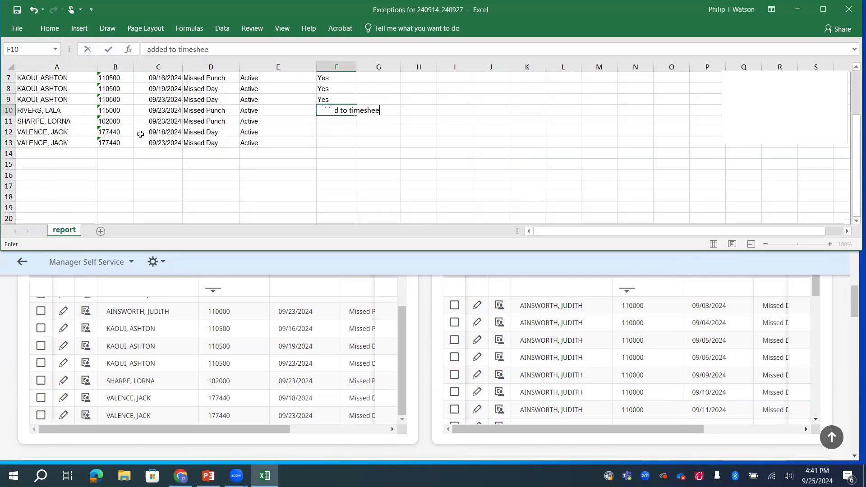
type("t")
key("Return")
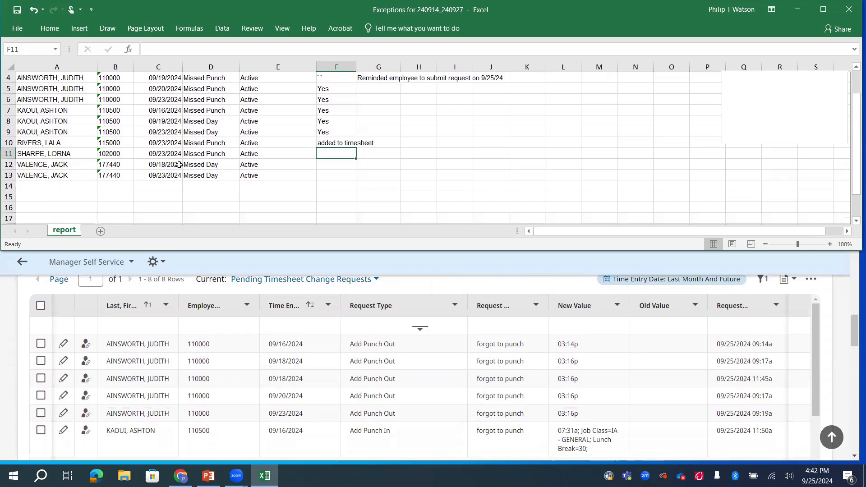
scroll(159, 381, "down", 3)
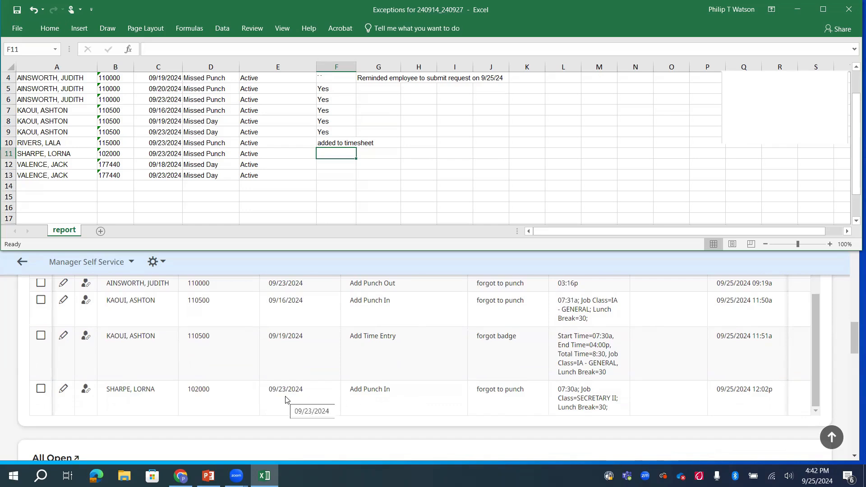
- Enter 'Yes' in F11 for the fourth employee's 09/23 missed punch with a pending request
left_click(341, 152)
type("Yes")
key("Return")
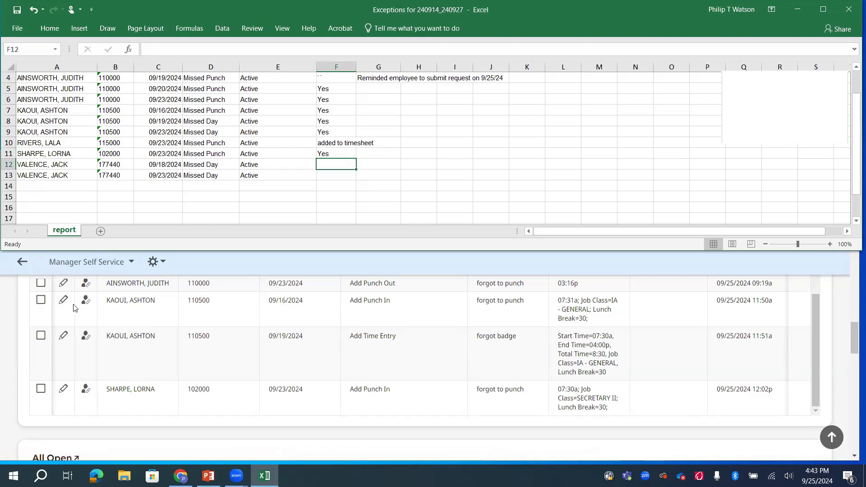
scroll(144, 329, "down", 1)
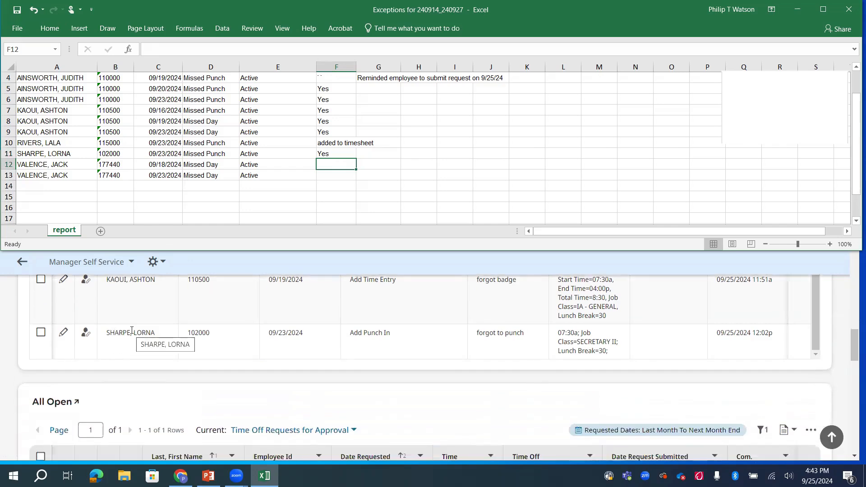
scroll(131, 330, "down", 2)
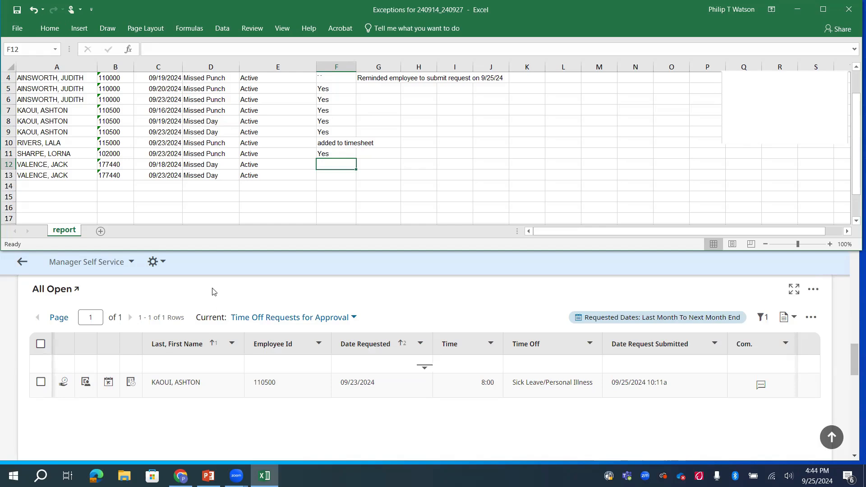
scroll(198, 304, "up", 4)
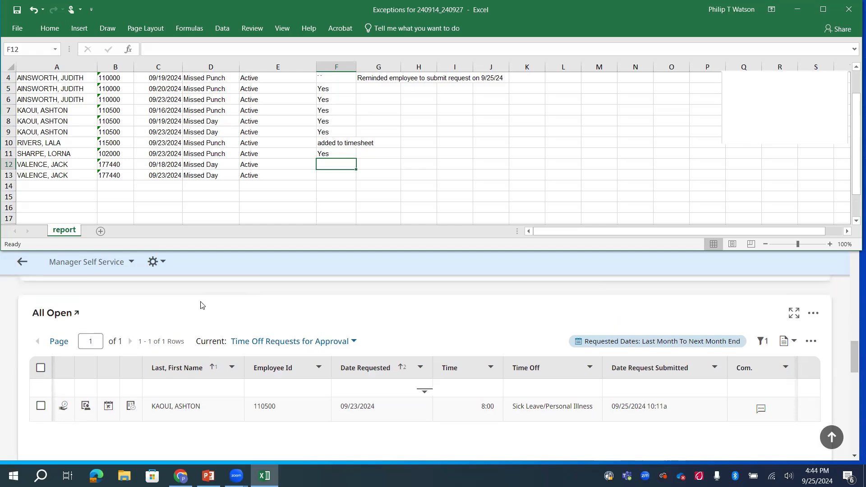
- Fill Sep 18 with 8 hours Sick Leave/Personal Illness and a request-reference note
left_click(134, 325)
scroll(134, 325, "up", 4)
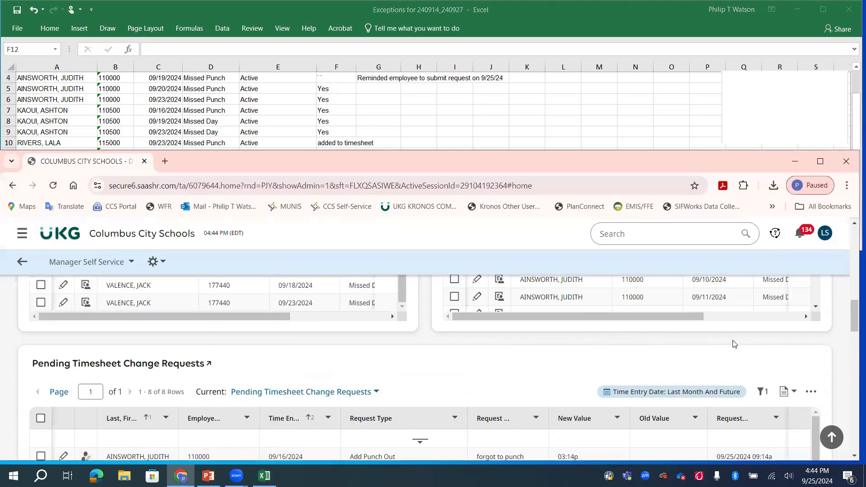
scroll(283, 356, "up", 3)
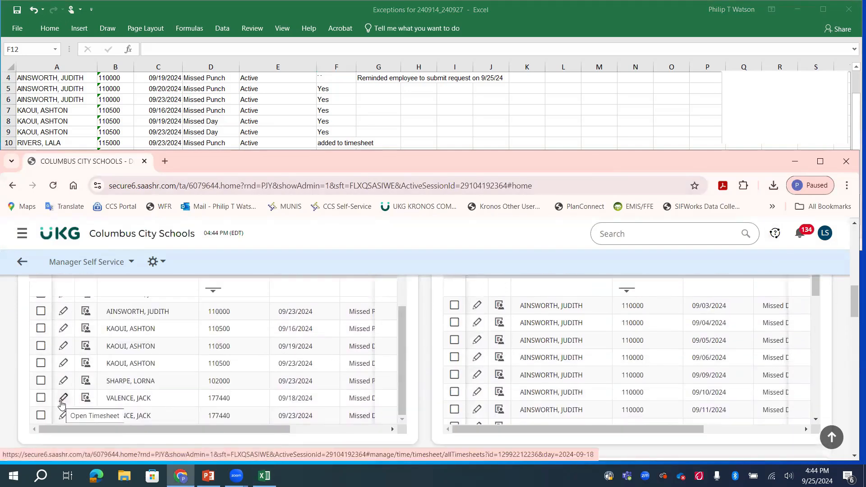
left_click(62, 401)
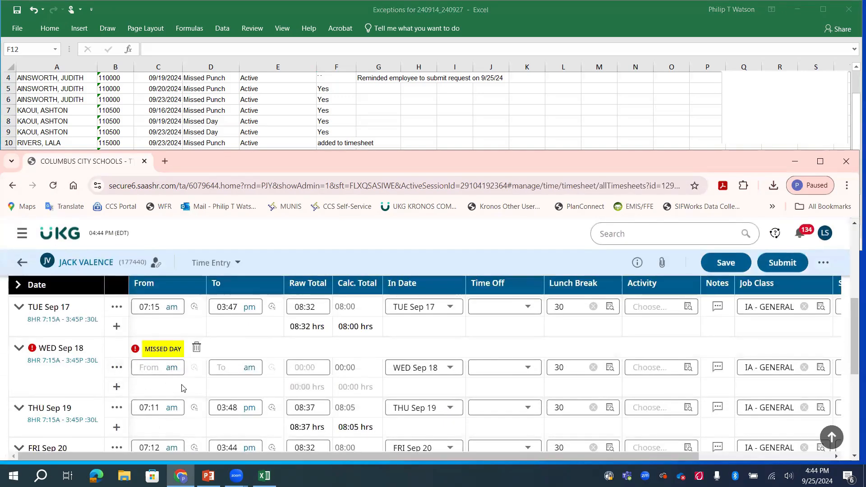
left_click(306, 370)
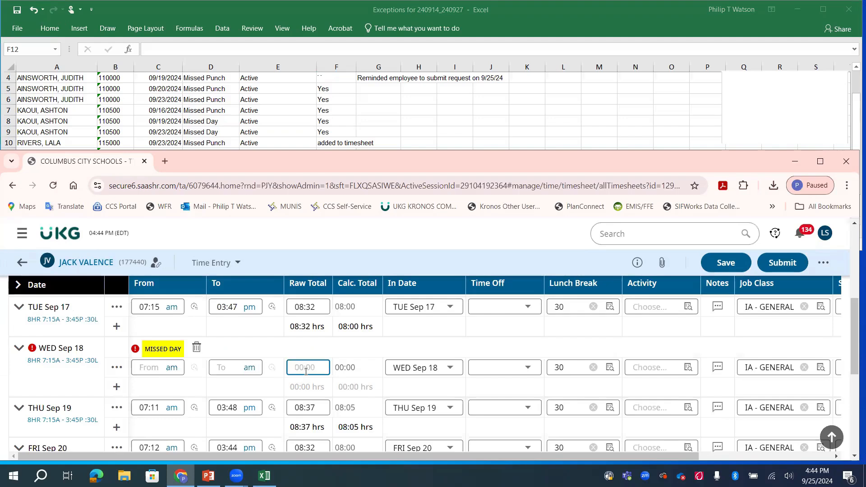
type("8")
key("Tab")
left_click(502, 367)
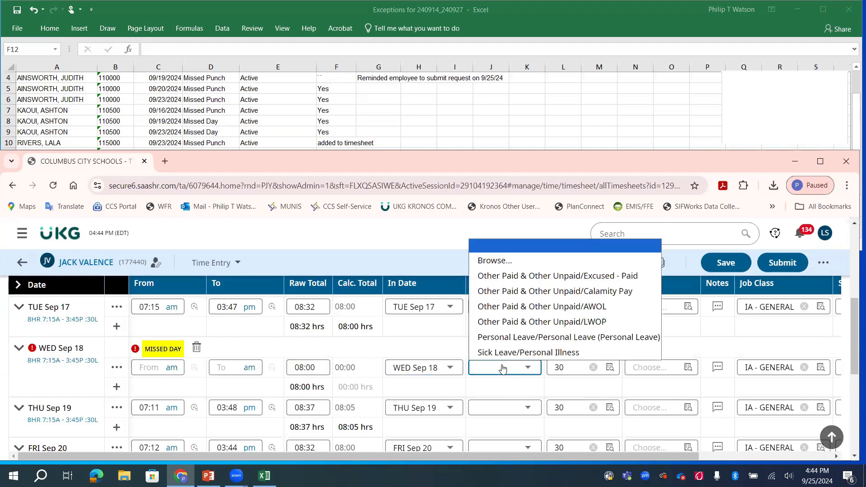
left_click(502, 353)
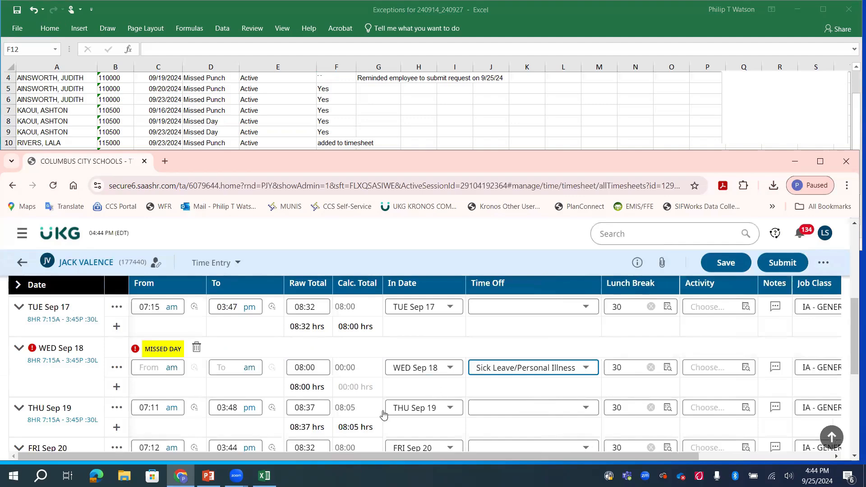
left_click(775, 368)
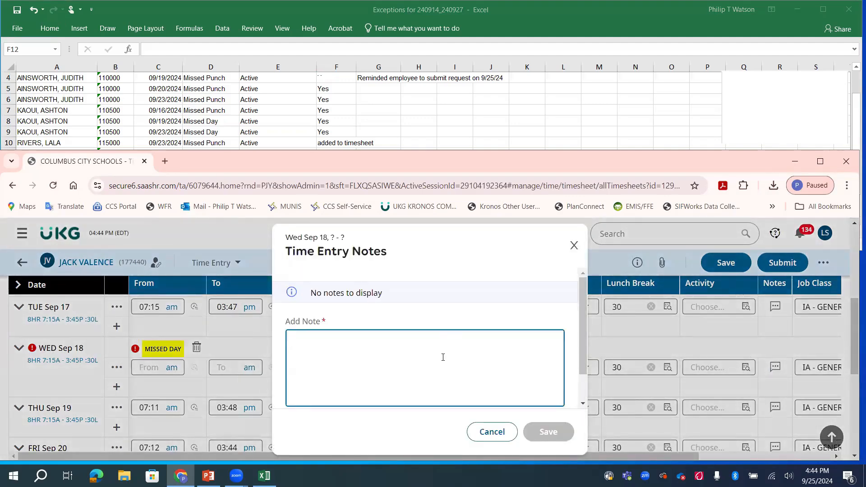
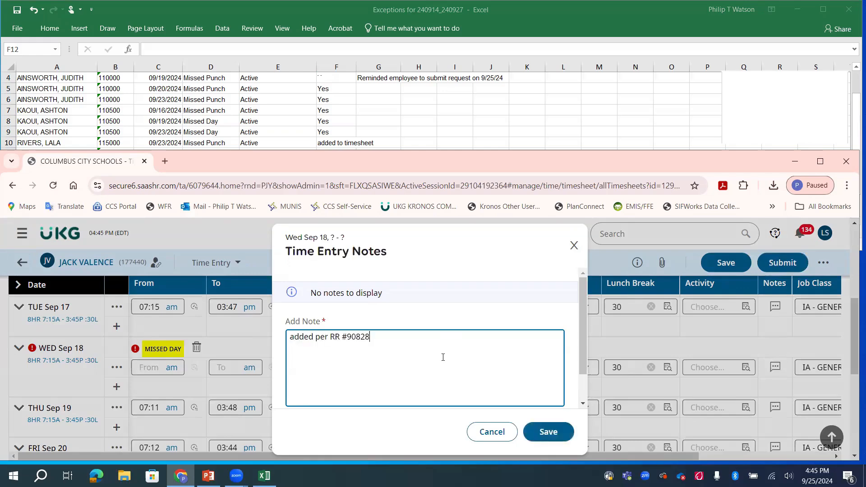
left_click(549, 432)
- Fill Sep 23 with 8 hours Sick Leave/Personal Illness and a request-reference note, then save
scroll(435, 385, "down", 3)
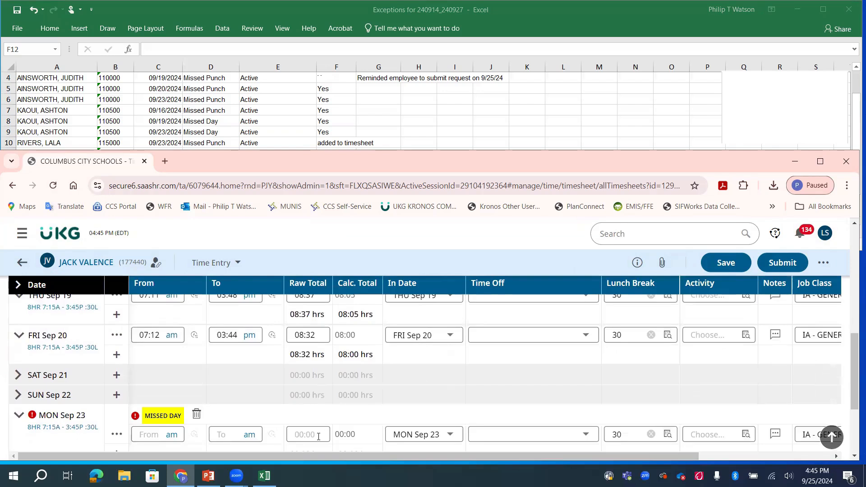
left_click(318, 437)
type("8")
key("Tab")
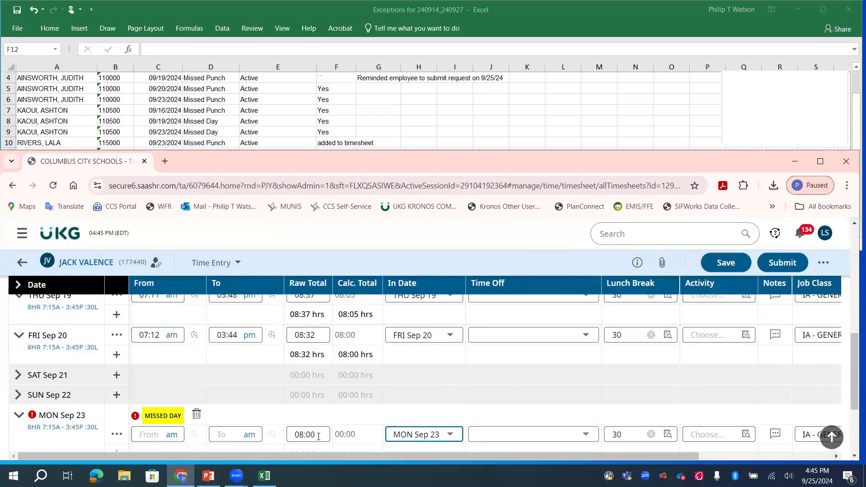
left_click(522, 434)
left_click(523, 419)
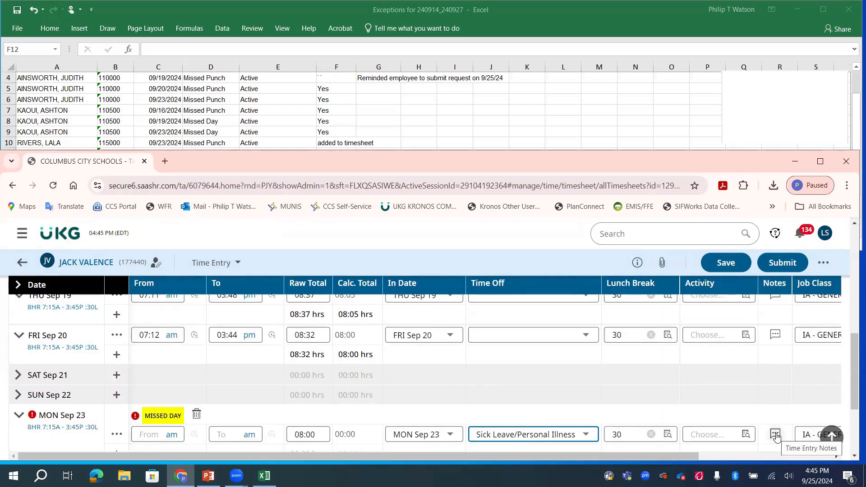
left_click(776, 435)
left_click(502, 362)
type("ad")
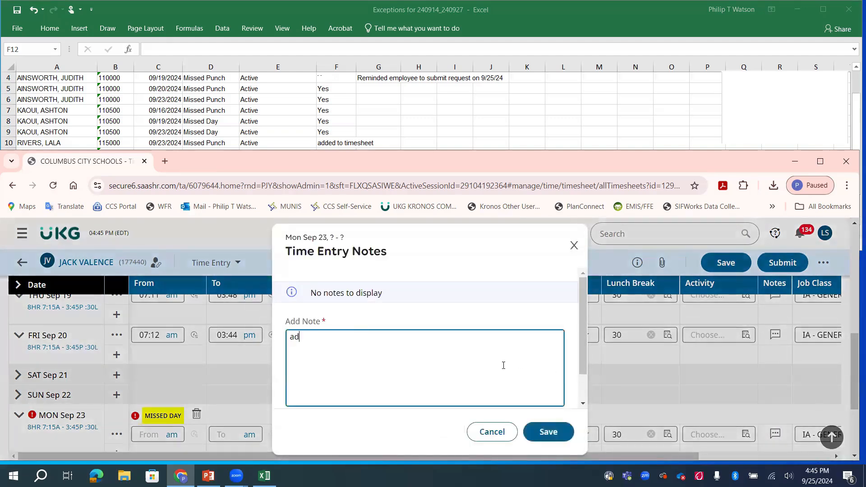
left_click(551, 430)
left_click(721, 262)
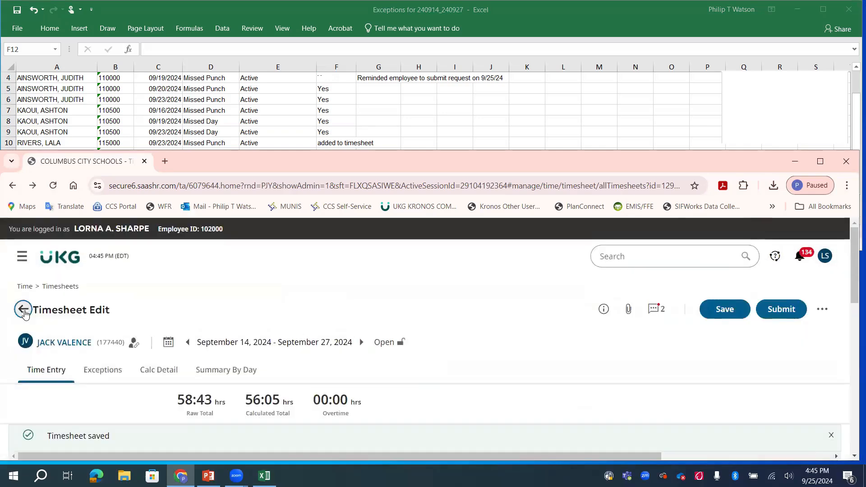
left_click(23, 309)
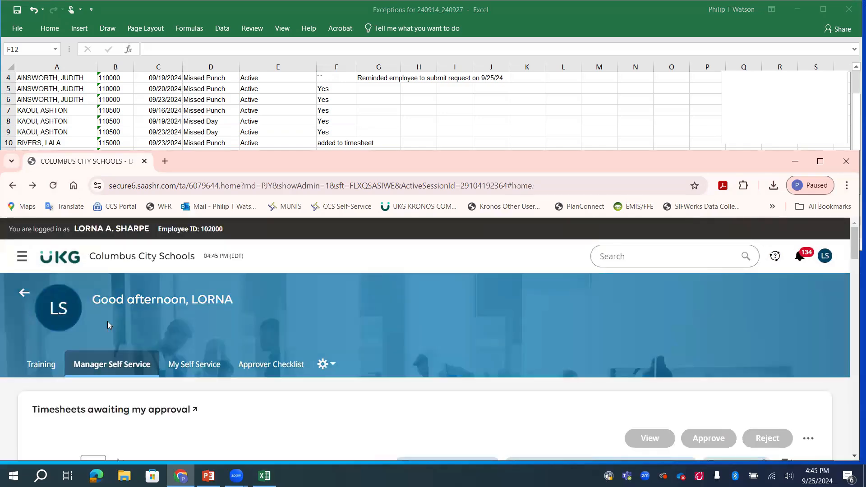
- Enter 'added to timesheet' in Excel cells F12 and F13 for the 09/18 and 09/23 missed days
scroll(107, 321, "down", 10)
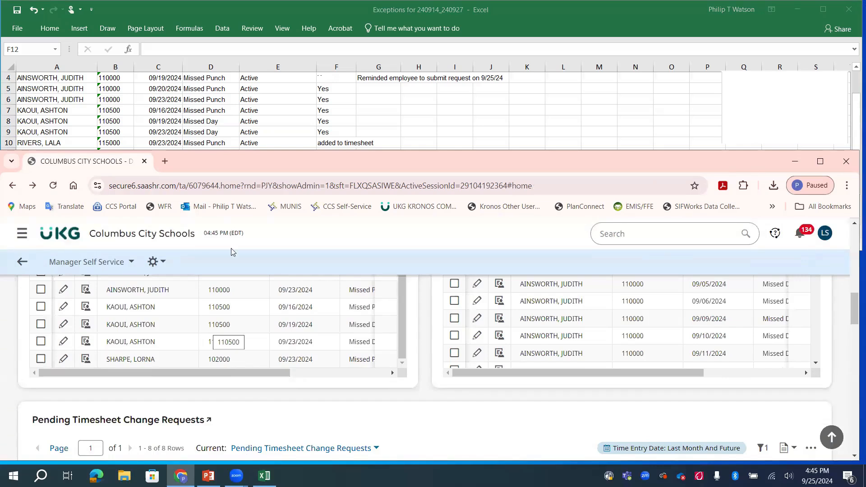
left_click(261, 128)
type("added to timesheet")
key("Return")
type("added to timesheet")
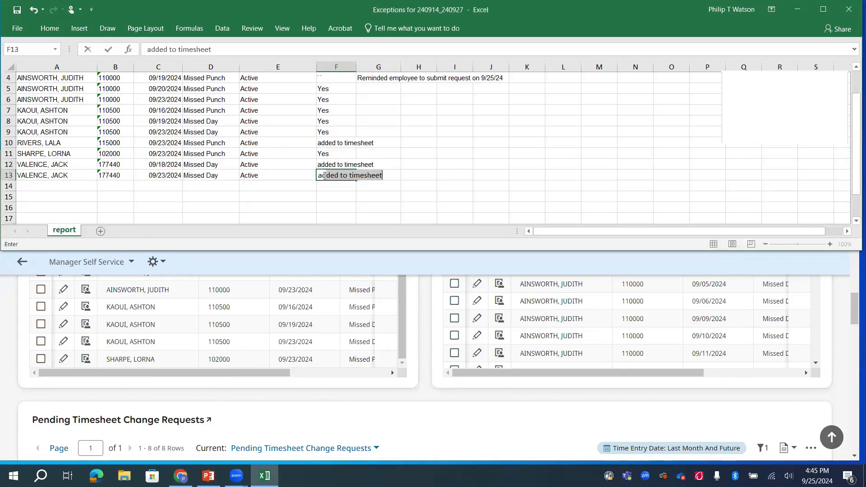
key("Return")
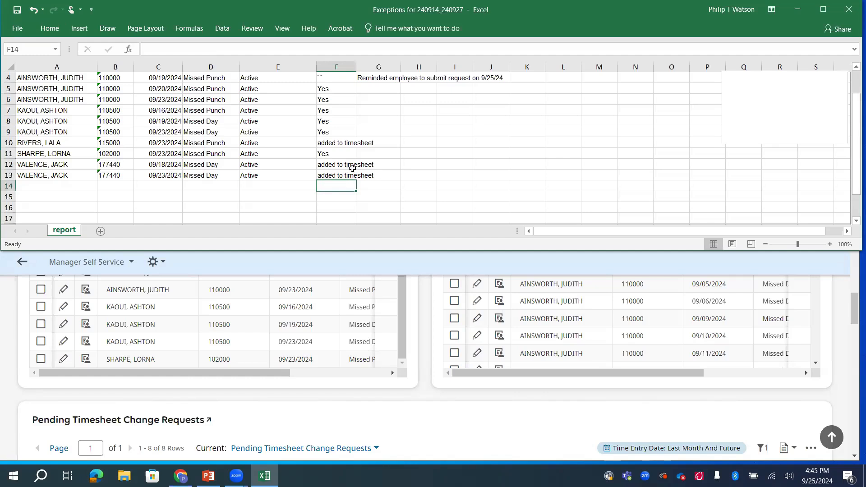